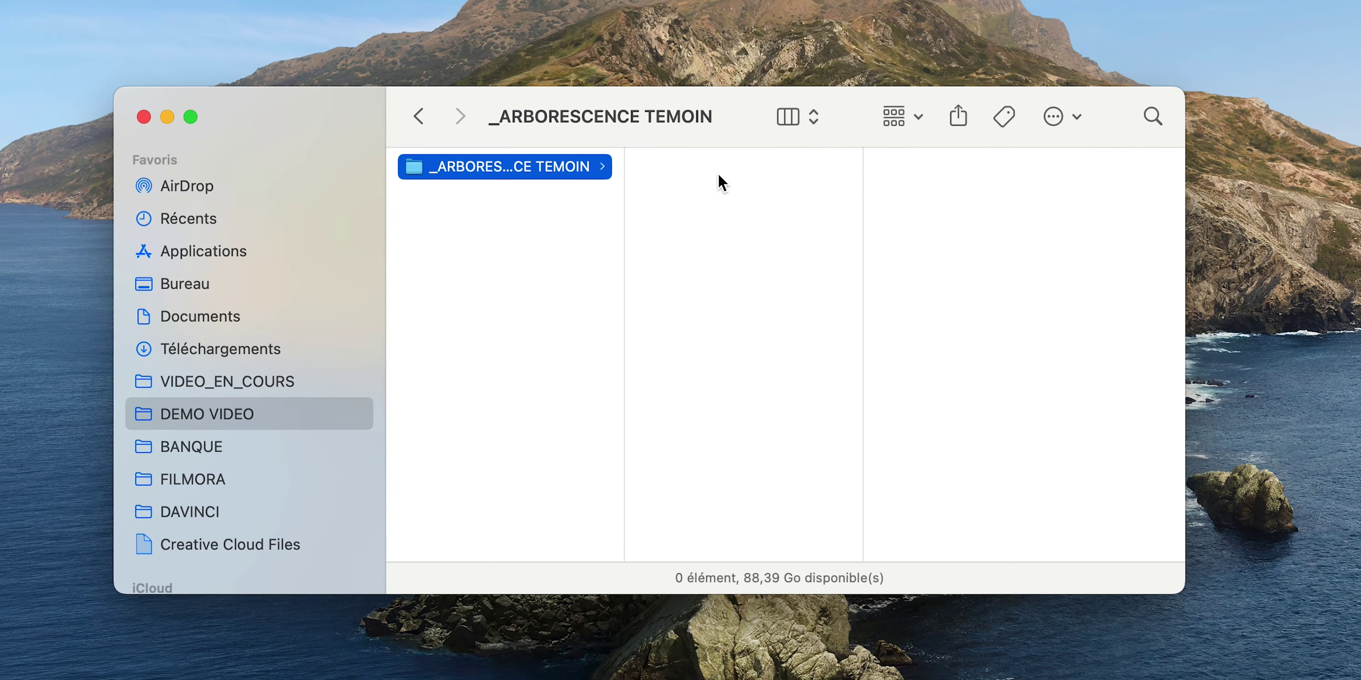
Step: Create two folders named VIDEO and AUDIO inside the _ARBORESCENCE TEMOIN folder
{"action": "right_click", "coordinate": [714, 229]}
{"action": "left_click", "coordinate": [786, 241]}
{"action": "type", "text": "VIDEO"}
{"action": "key", "text": "Return"}
{"action": "right_click", "coordinate": [716, 271]}
{"action": "left_click", "coordinate": [765, 288]}
{"action": "type", "text": "AUDIO"}
{"action": "key", "text": "Return"}
Step: Add a folder named _MASTER alongside the AUDIO and VIDEO folders
{"action": "right_click", "coordinate": [747, 376]}
{"action": "left_click", "coordinate": [786, 390]}
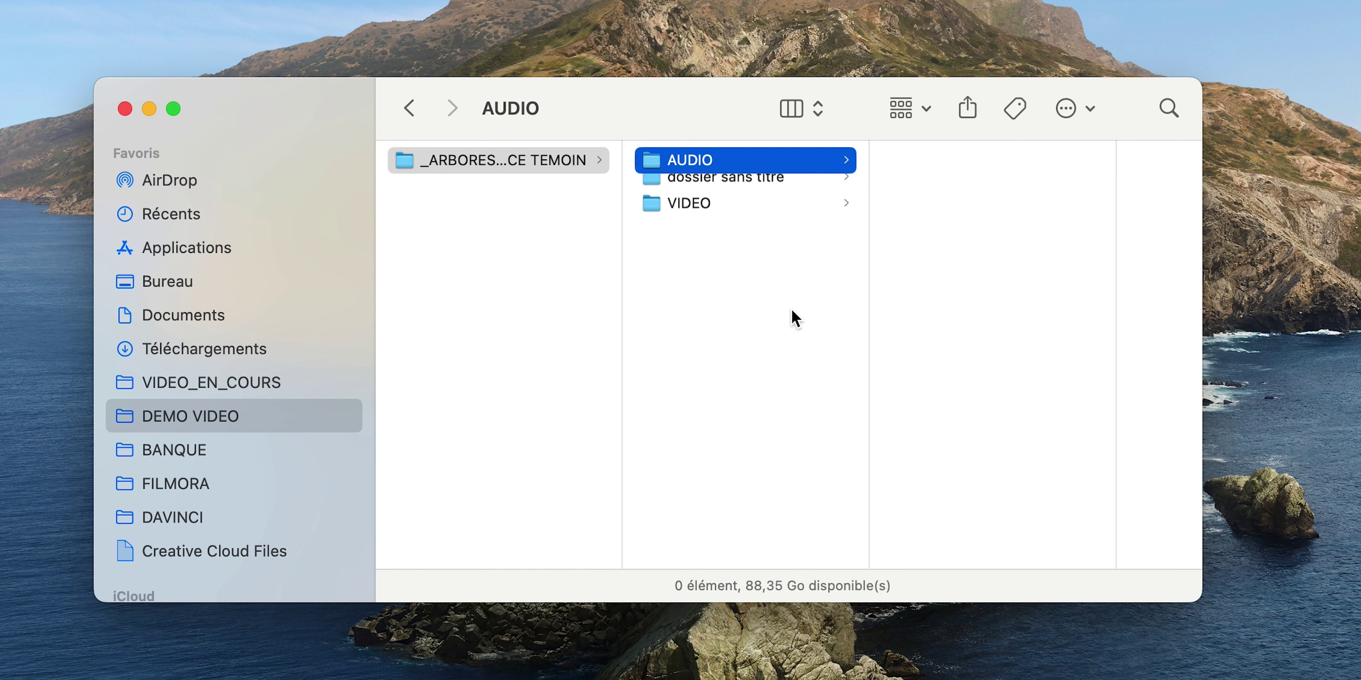
{"action": "type", "text": "_"}
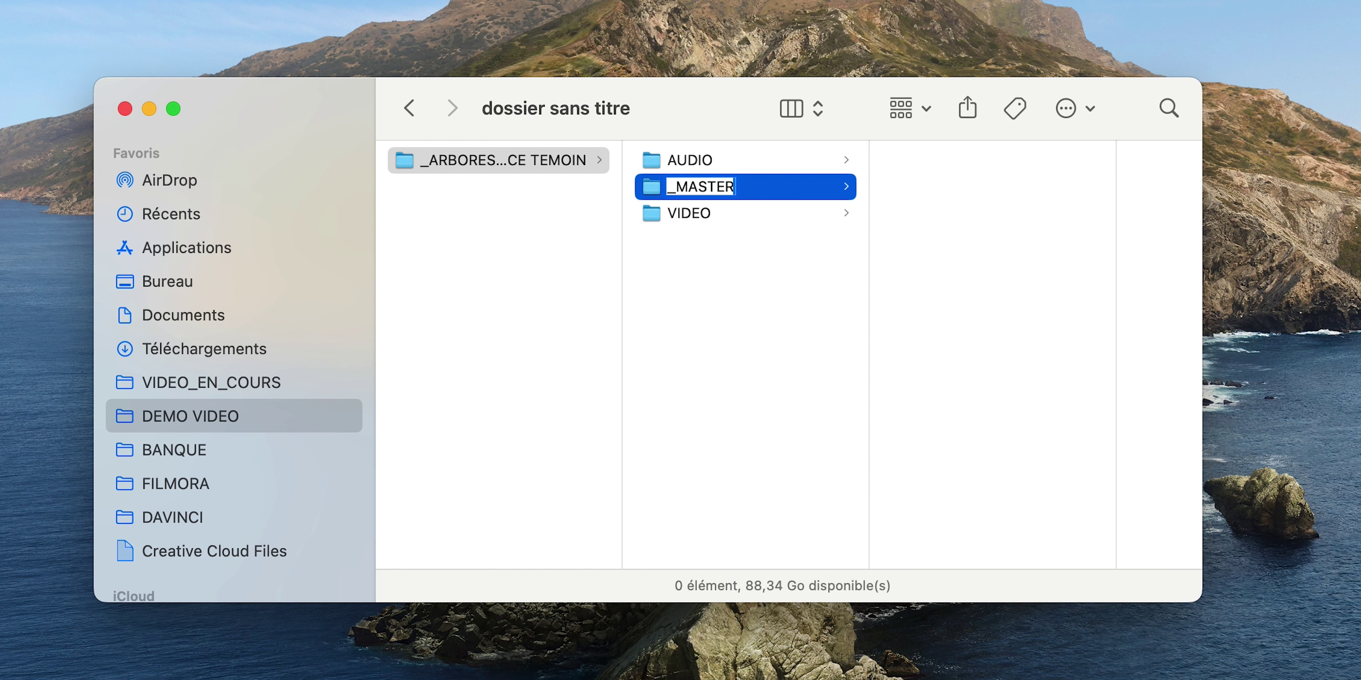
{"action": "type", "text": "MASTER"}
{"action": "key", "text": "Return"}
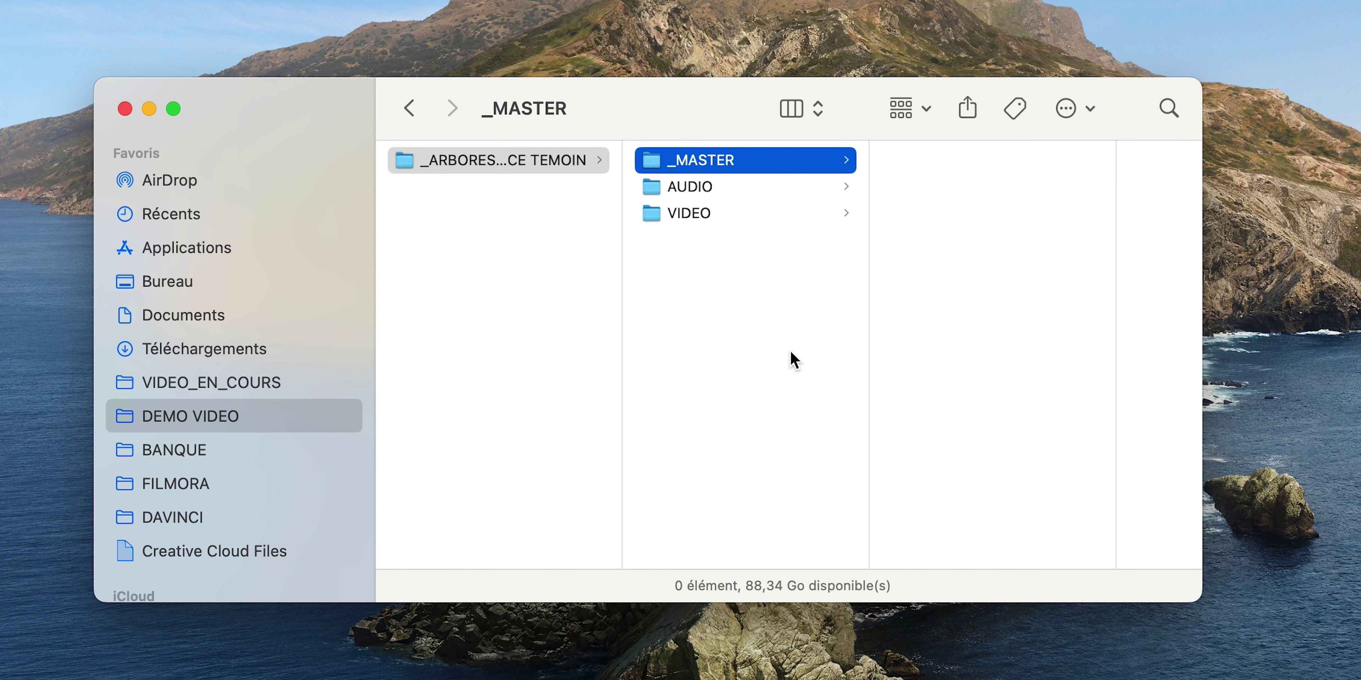
{"action": "left_click", "coordinate": [794, 362]}
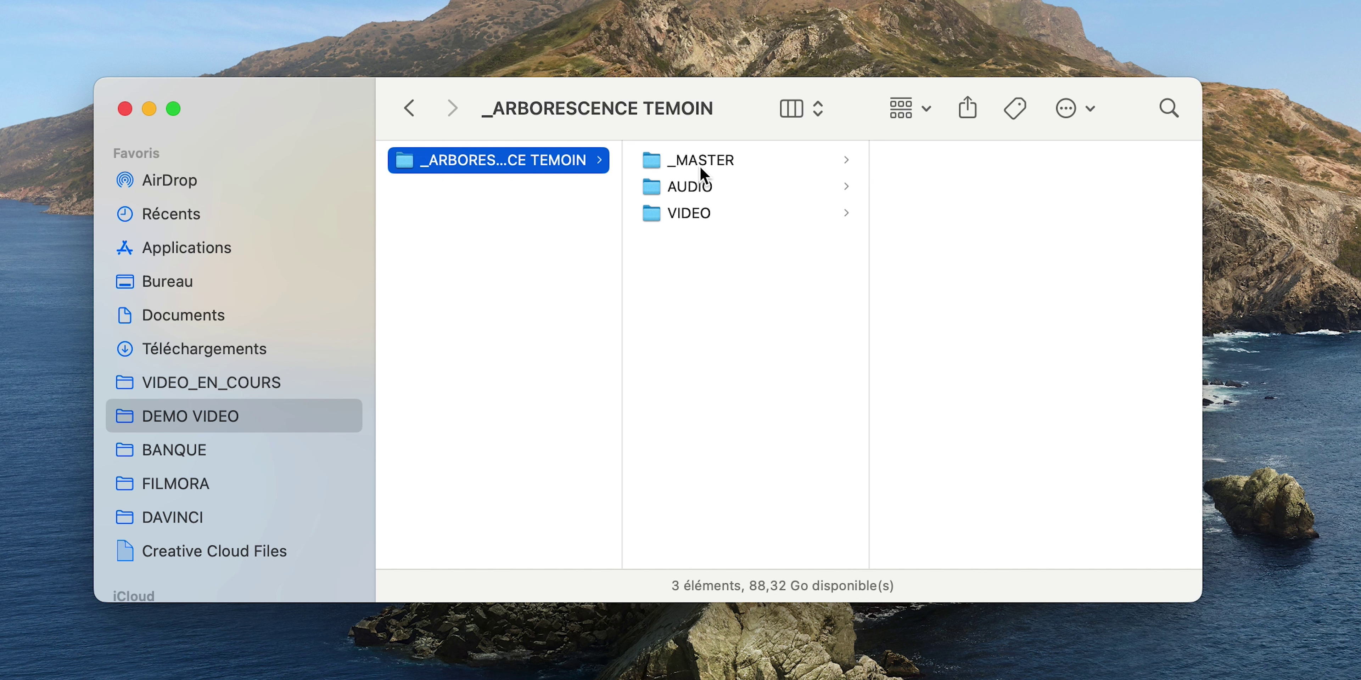
Step: Create two subfolders named DRONE and APN inside the VIDEO folder
{"action": "left_click", "coordinate": [705, 227]}
{"action": "right_click", "coordinate": [948, 206]}
{"action": "left_click", "coordinate": [998, 211]}
{"action": "type", "text": "DRON"}
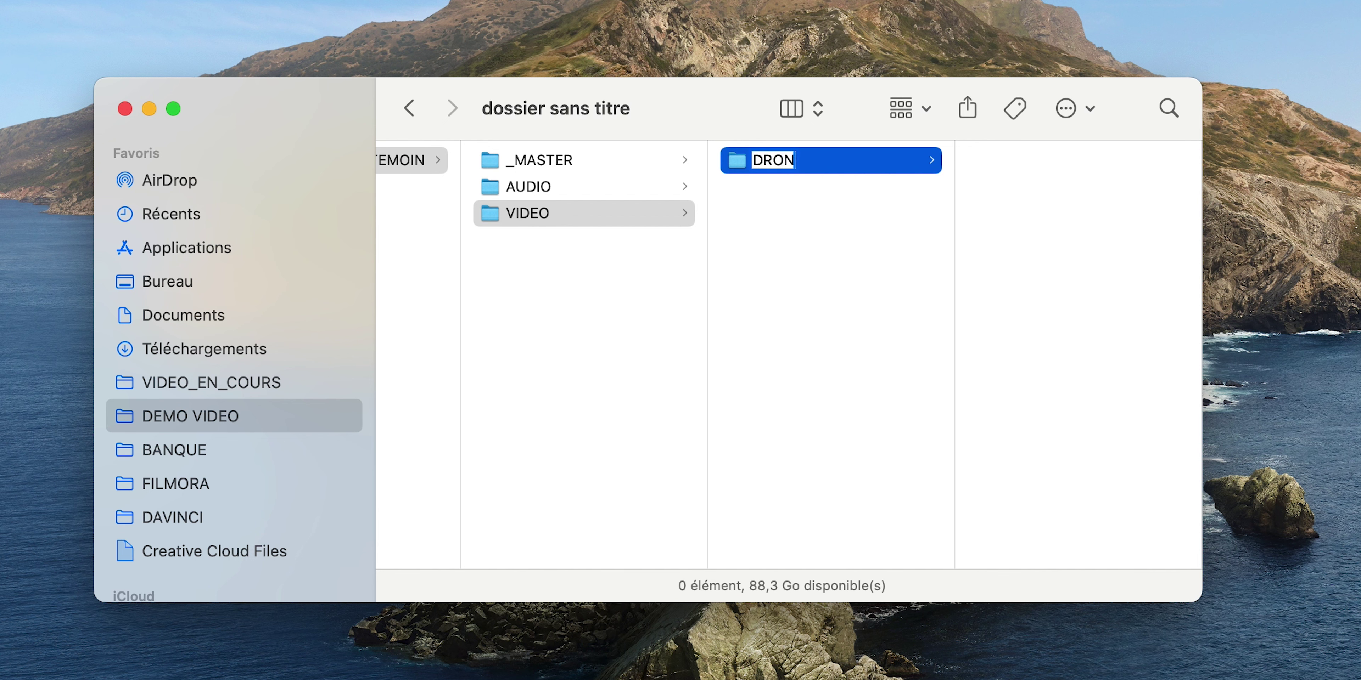
{"action": "type", "text": "E"}
{"action": "key", "text": "Return"}
{"action": "right_click", "coordinate": [905, 221]}
{"action": "left_click", "coordinate": [941, 243]}
{"action": "type", "text": "APN"}
{"action": "key", "text": "Return"}
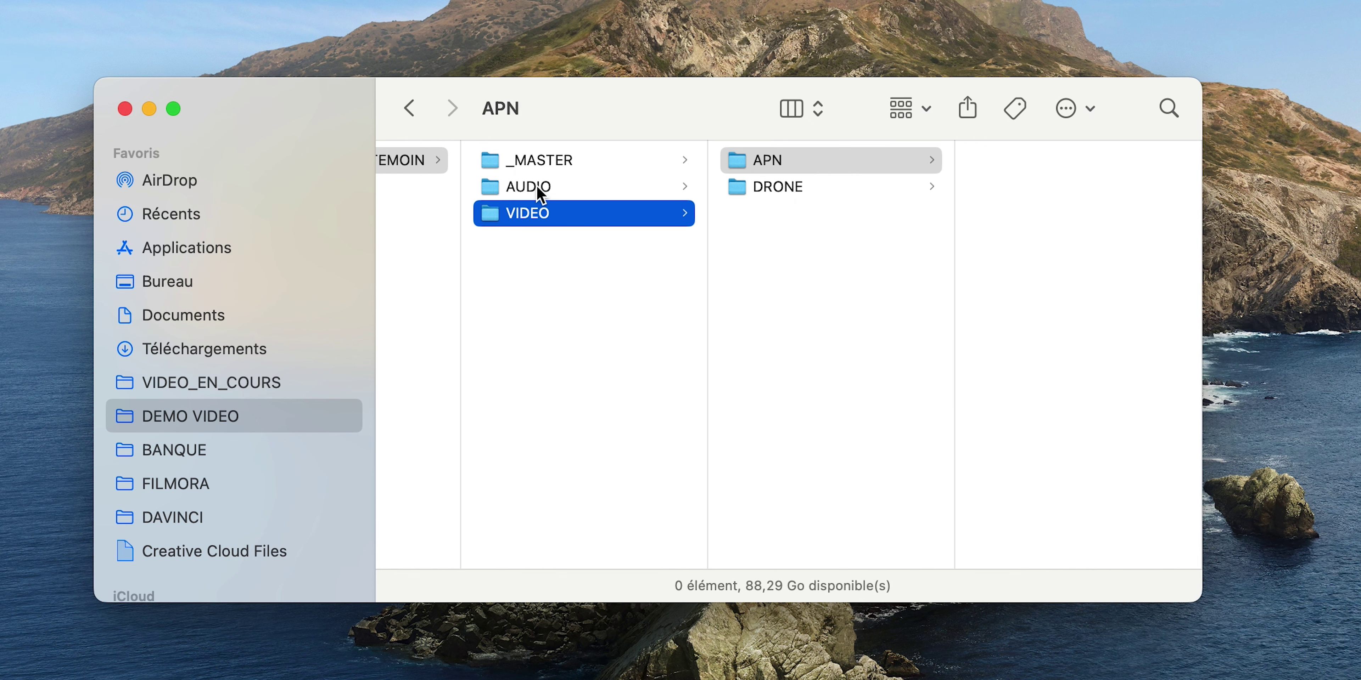
Step: Create two subfolders named MUSIQUE and VOIX OFF inside the AUDIO folder
{"action": "left_click", "coordinate": [538, 188]}
{"action": "right_click", "coordinate": [770, 220]}
{"action": "left_click", "coordinate": [803, 227]}
{"action": "type", "text": "MUSIQUE"}
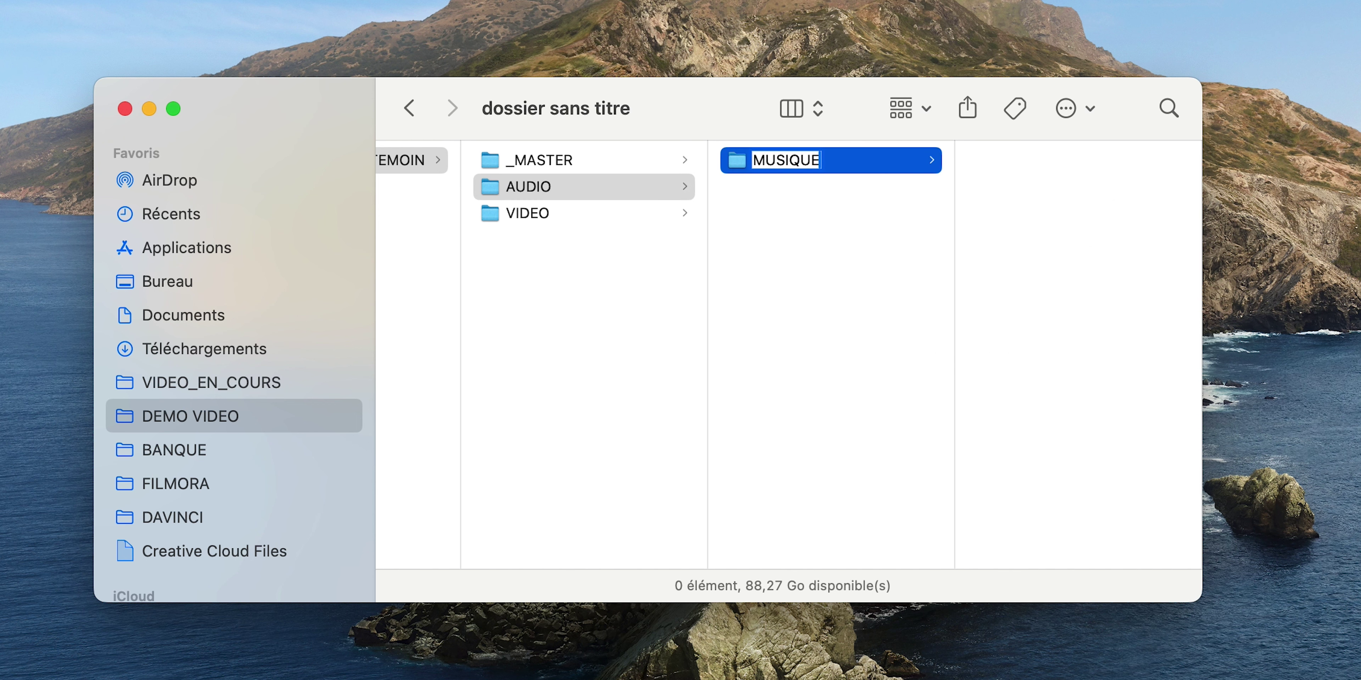
{"action": "key", "text": "Return"}
{"action": "right_click", "coordinate": [804, 278]}
{"action": "left_click", "coordinate": [823, 287]}
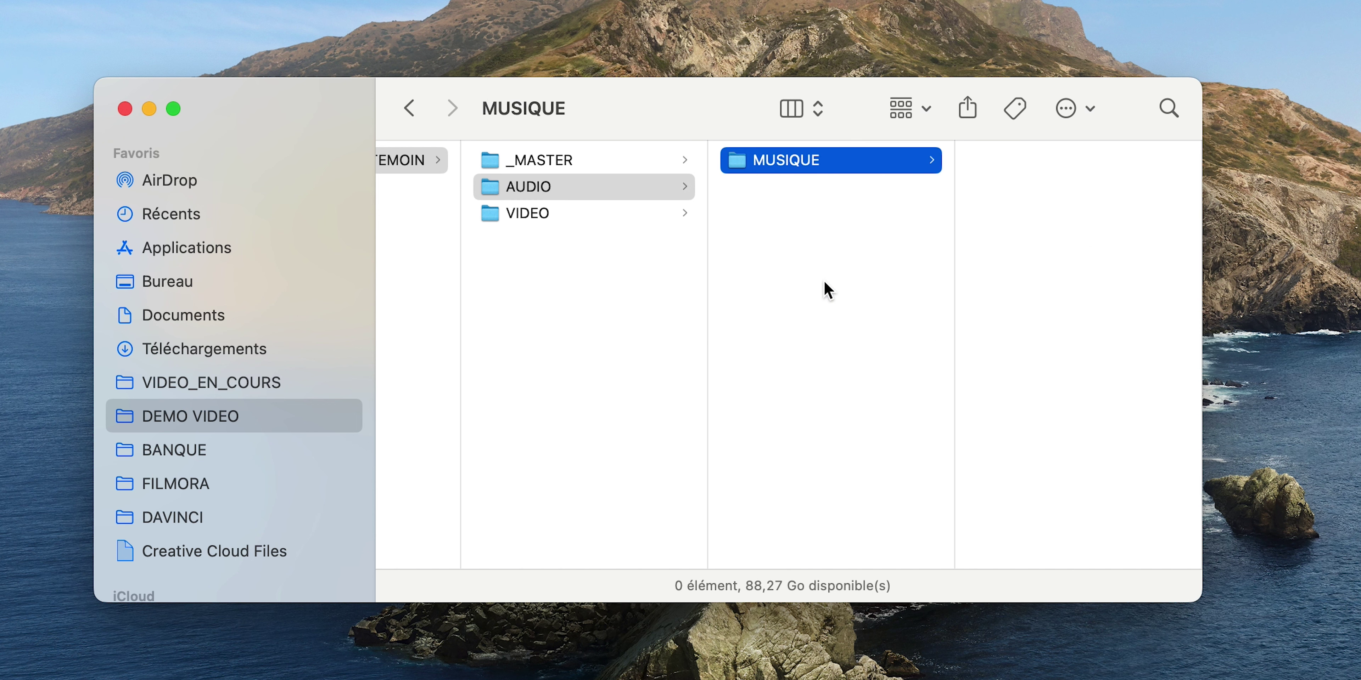
{"action": "type", "text": "VOIX OFF"}
{"action": "key", "text": "Return"}
{"action": "left_click", "coordinate": [819, 309]}
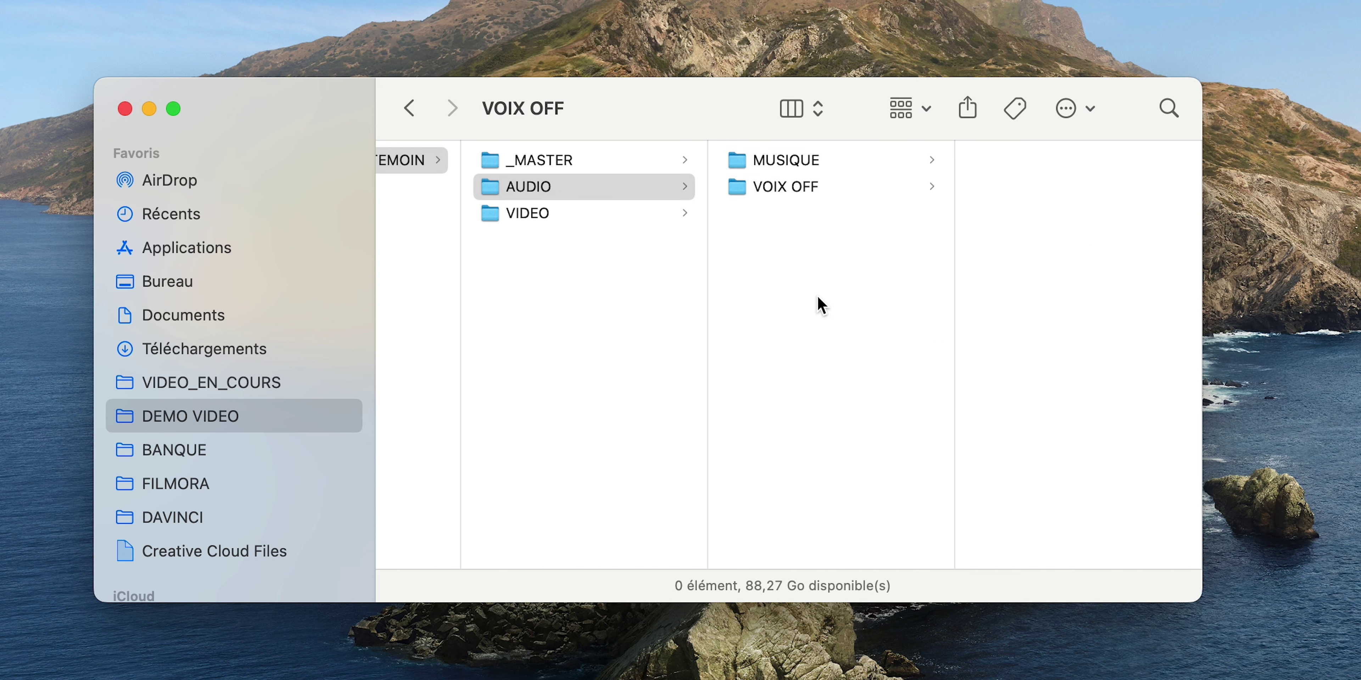
{"action": "scroll", "coordinate": [821, 224], "scroll_direction": "left", "scroll_amount": 5}
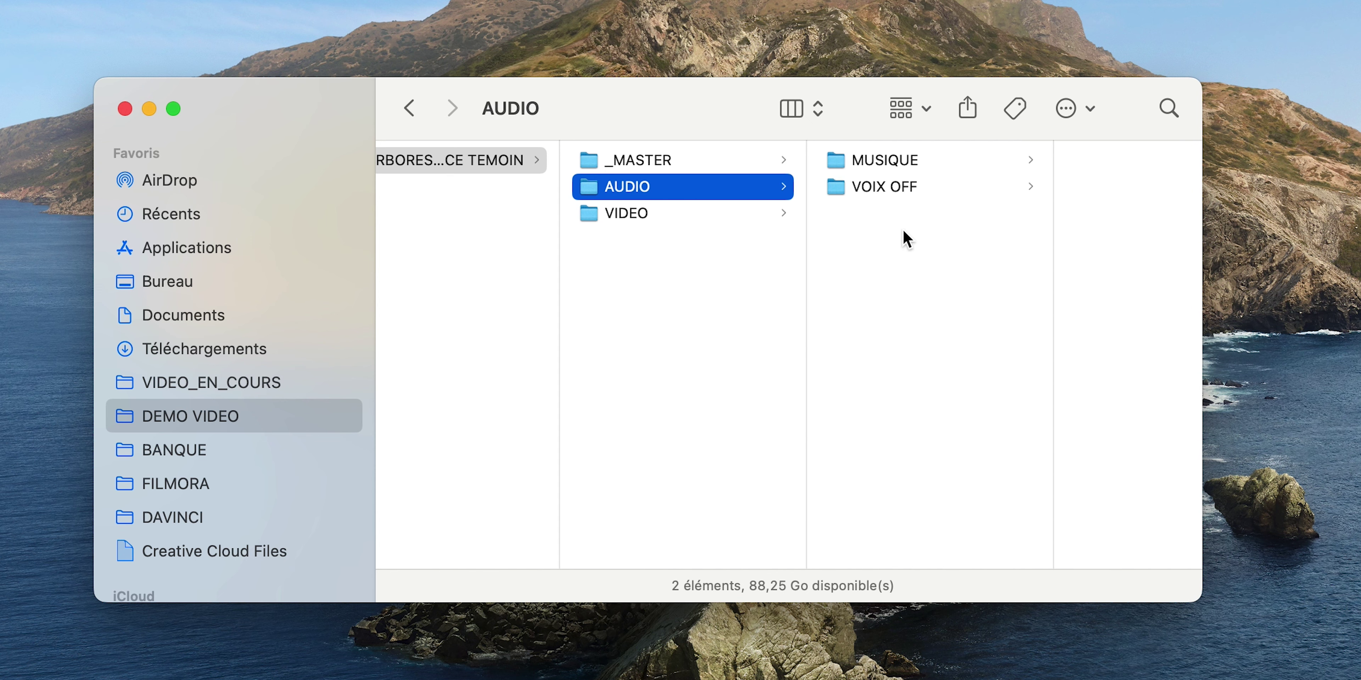
Step: Move the three ES_ music MP3 files from TO_DEMO into the AUDIO folder's MUSIQUE subfolder
{"action": "scroll", "coordinate": [903, 231], "scroll_direction": "right", "scroll_amount": 2}
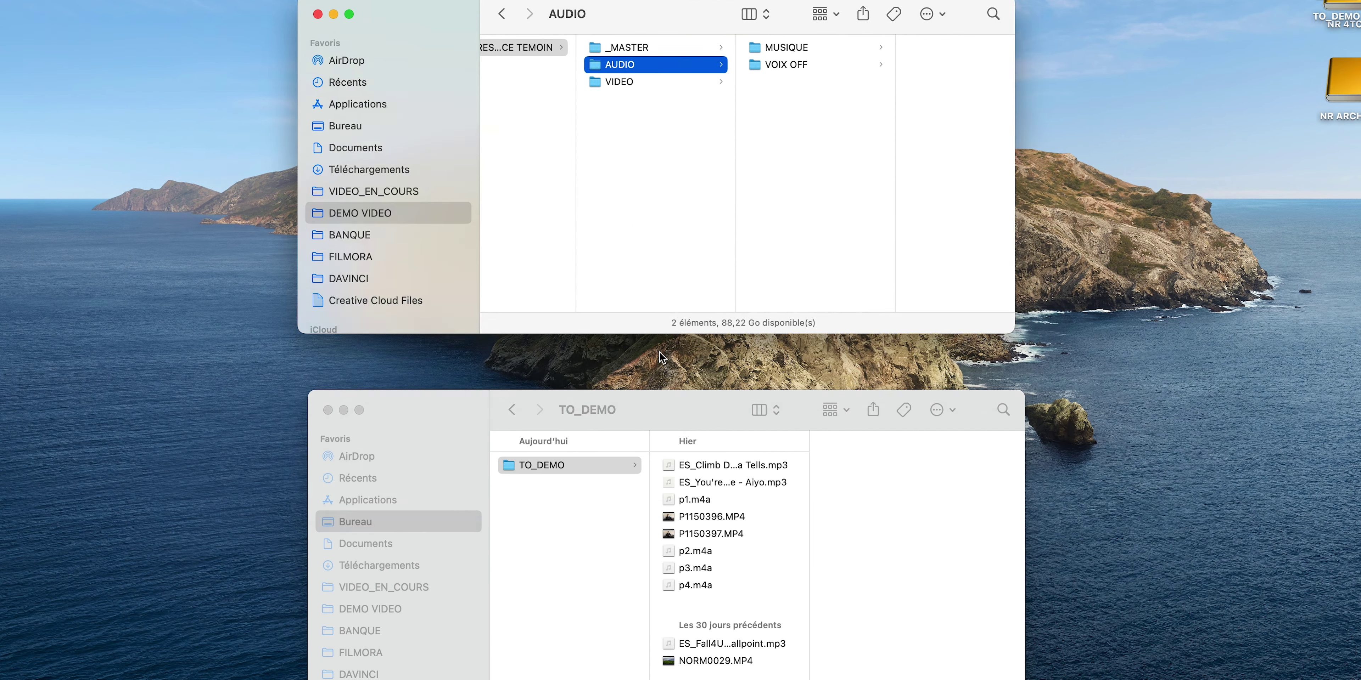
{"action": "left_click", "coordinate": [686, 465]}
{"action": "left_click", "coordinate": [675, 482], "text": "super"}
{"action": "left_click", "coordinate": [687, 644], "text": "super"}
{"action": "left_click_drag", "start_coordinate": [679, 465], "coordinate": [780, 47]}
Step: Move the voice recordings p1.m4a, p2.m4a, p3.m4a and p4.m4a from TO_DEMO into the VOIX OFF subfolder
{"action": "left_click", "coordinate": [692, 466]}
{"action": "left_click", "coordinate": [693, 516], "text": "super"}
{"action": "left_click", "coordinate": [692, 552], "text": "shift"}
{"action": "left_click_drag", "start_coordinate": [692, 553], "coordinate": [786, 64]}
Step: Move P1150396.MP4 and P1150397.MP4 from TO_DEMO into the VIDEO folder's APN subfolder
{"action": "left_click", "coordinate": [623, 82]}
{"action": "left_click", "coordinate": [777, 48]}
{"action": "left_click_drag", "start_coordinate": [750, 499], "coordinate": [898, 106]}
Step: Move NORM0029.MP4 from TO_DEMO into the DRONE subfolder and review the AUDIO folder's contents
{"action": "left_click", "coordinate": [734, 63]}
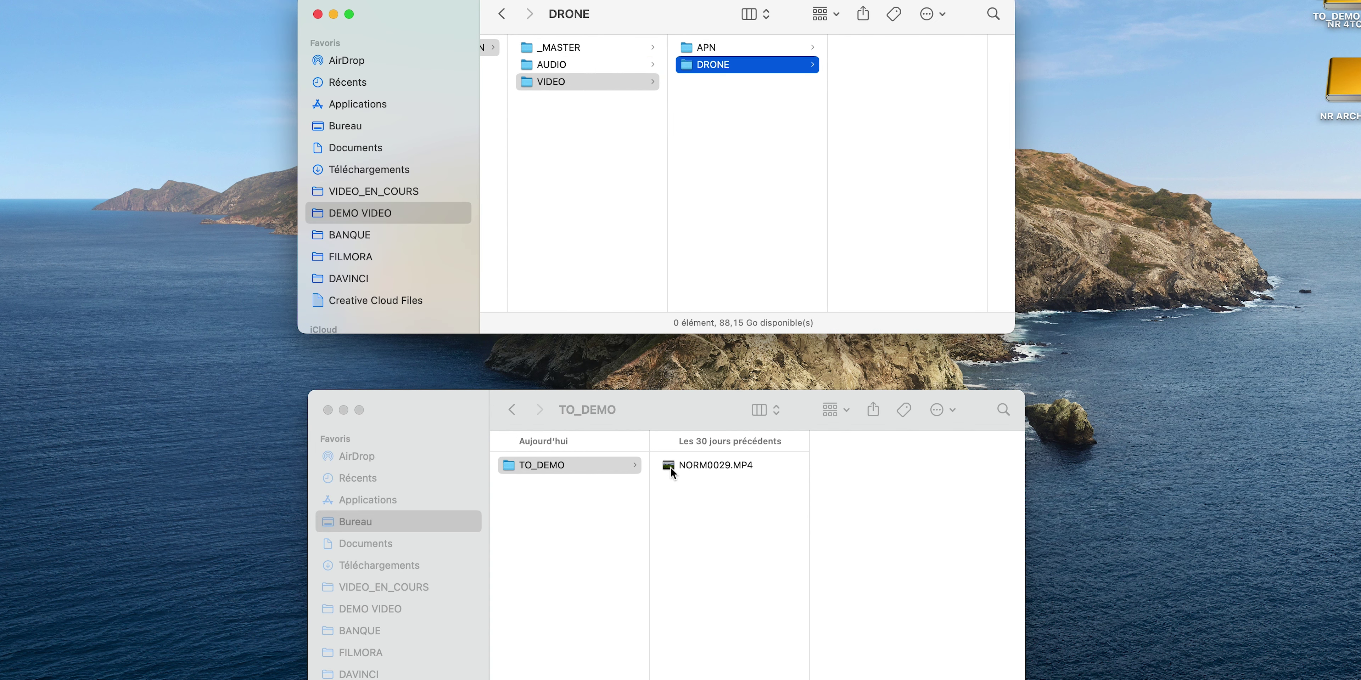
{"action": "left_click_drag", "start_coordinate": [670, 468], "coordinate": [892, 106]}
{"action": "scroll", "coordinate": [757, 131], "scroll_direction": "left", "scroll_amount": 3}
{"action": "left_click", "coordinate": [627, 64]}
{"action": "left_click", "coordinate": [787, 64]}
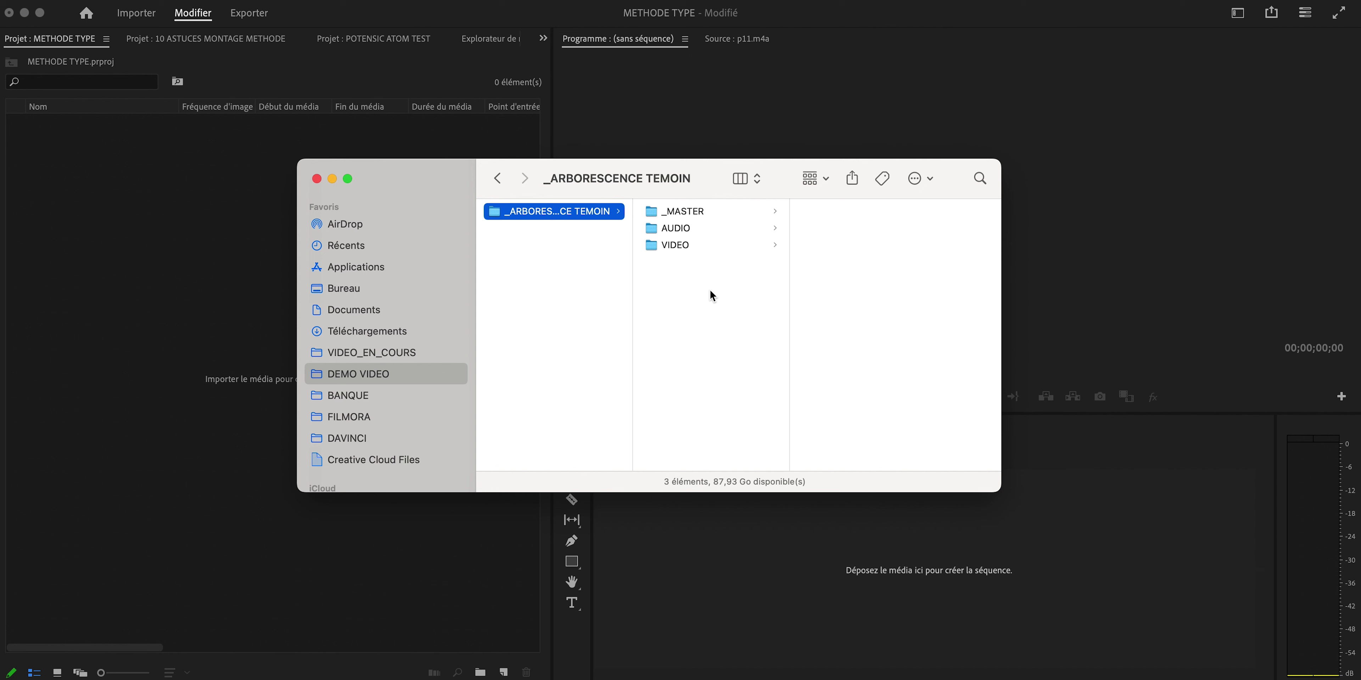
Step: Import the _MASTER, AUDIO and VIDEO folders together into the METHODE TYPE project in Premiere Pro
{"action": "left_click_drag", "start_coordinate": [713, 295], "coordinate": [676, 196]}
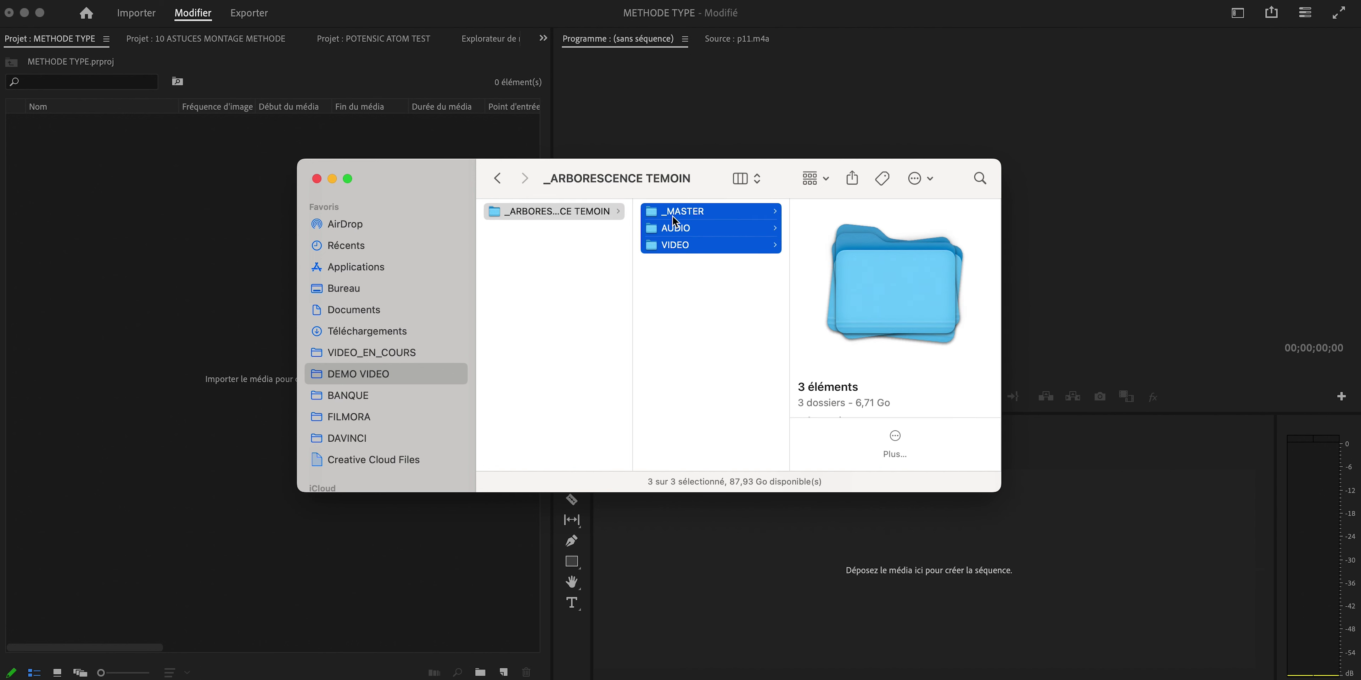
{"action": "left_click_drag", "start_coordinate": [654, 216], "coordinate": [158, 247]}
{"action": "left_click", "coordinate": [150, 245]}
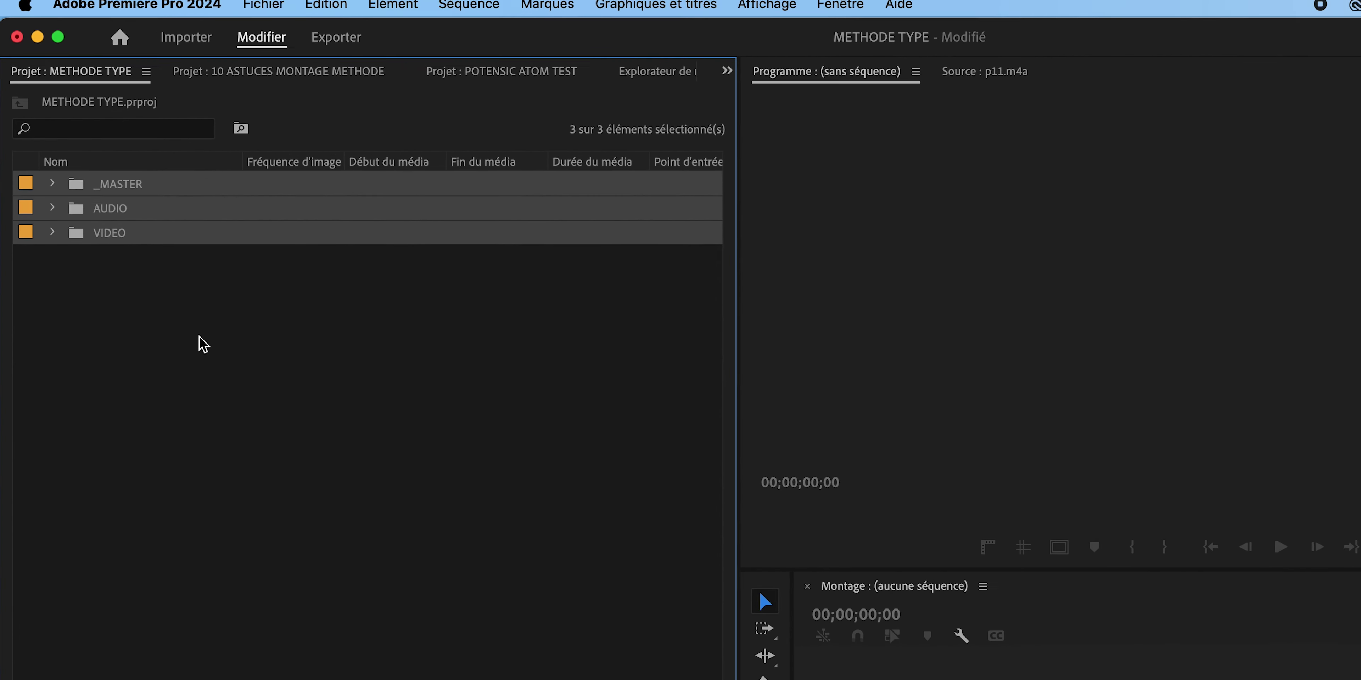
Step: Expand the imported AUDIO, VIDEO and _MASTER bins with their sub-bins to check the files they contain
{"action": "left_click", "coordinate": [74, 205]}
{"action": "left_click", "coordinate": [59, 239]}
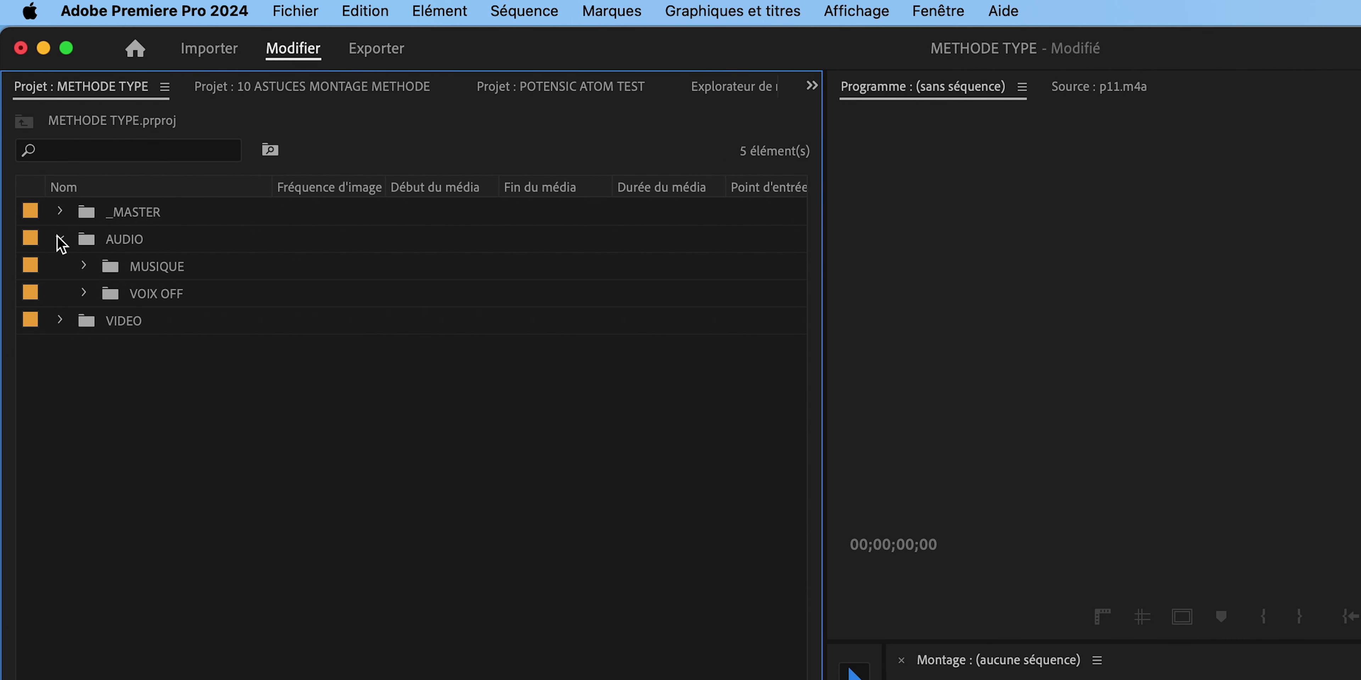
{"action": "left_click", "coordinate": [83, 266]}
{"action": "left_click", "coordinate": [83, 374]}
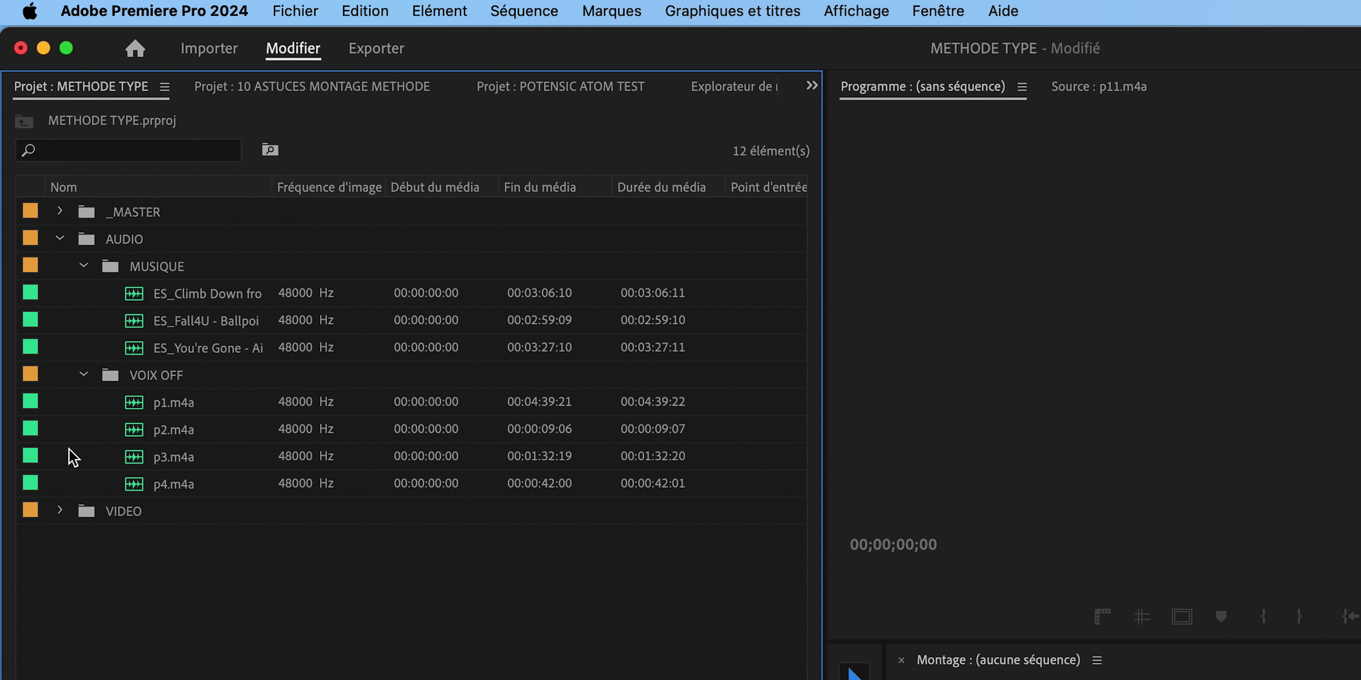
{"action": "left_click", "coordinate": [61, 510]}
{"action": "left_click", "coordinate": [84, 538]}
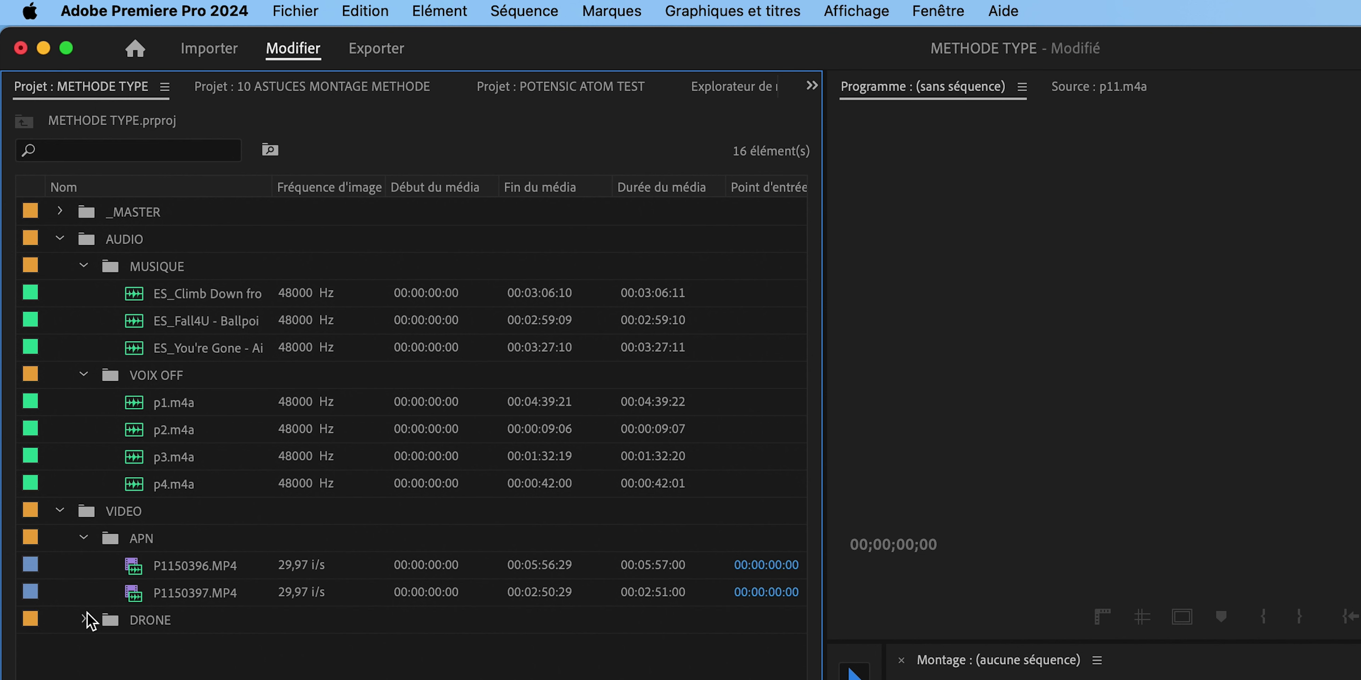
{"action": "left_click", "coordinate": [83, 620]}
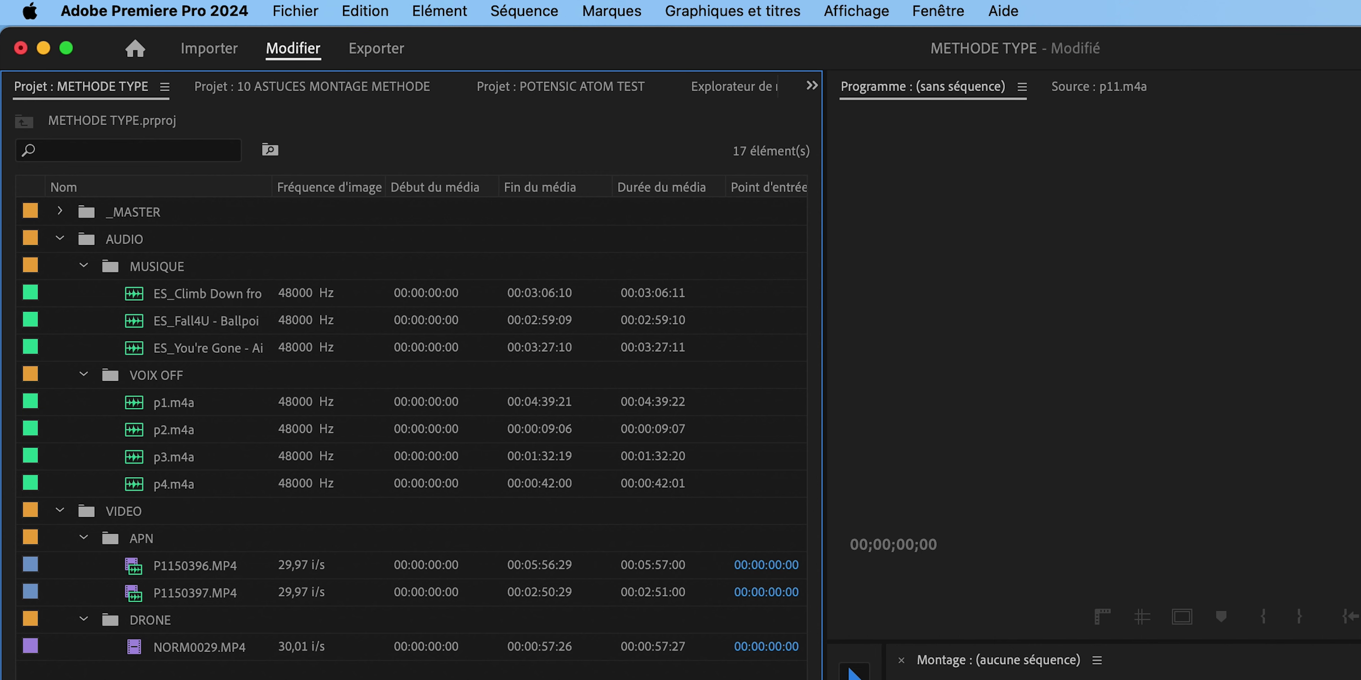
{"action": "left_click", "coordinate": [59, 211]}
{"action": "left_click", "coordinate": [109, 239]}
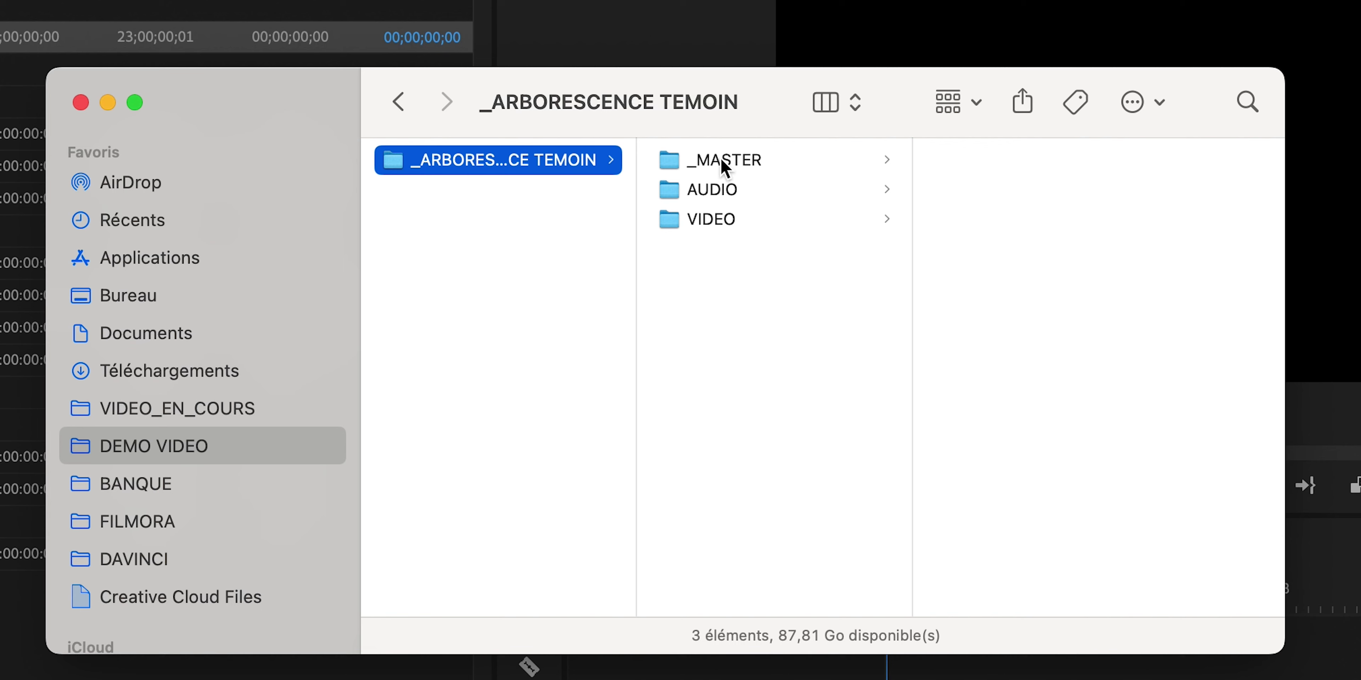
Step: Switch to Finder and inspect the _MASTER folder and the subfolders of ASTUCE FILMORA MONTAGE
{"action": "left_click", "coordinate": [723, 162]}
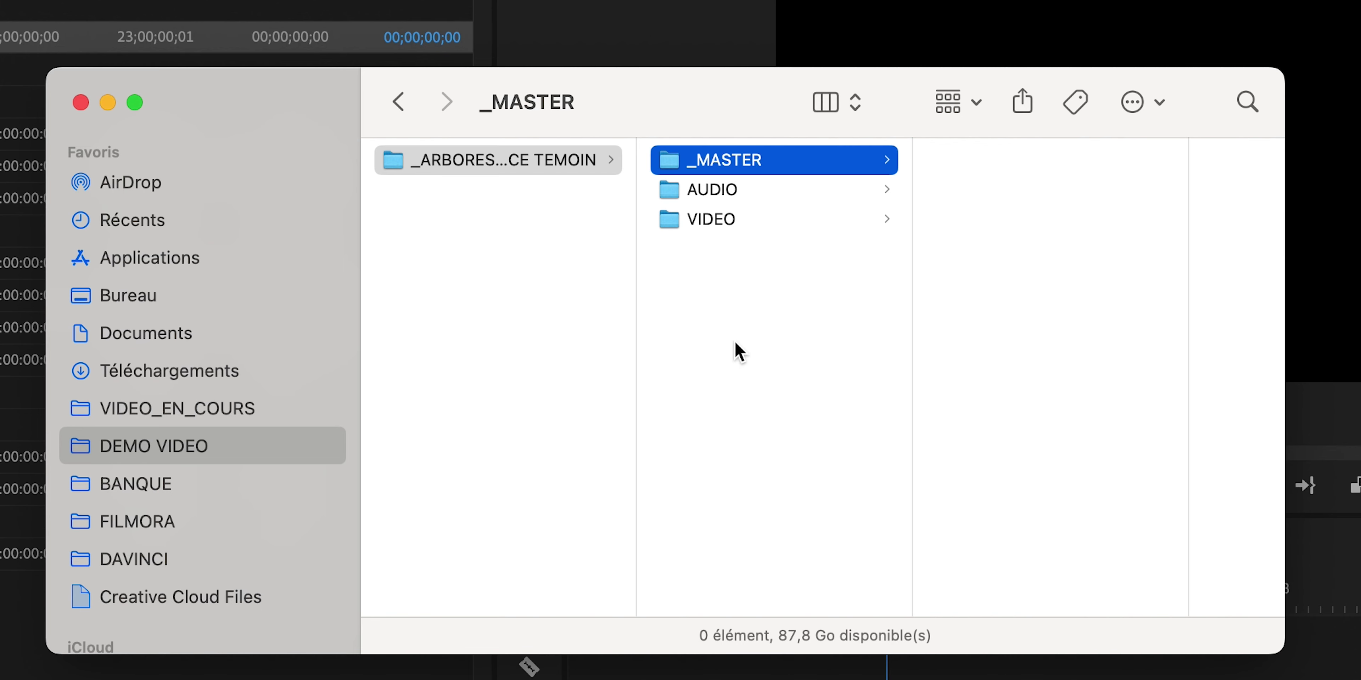
{"action": "key", "text": "Left"}
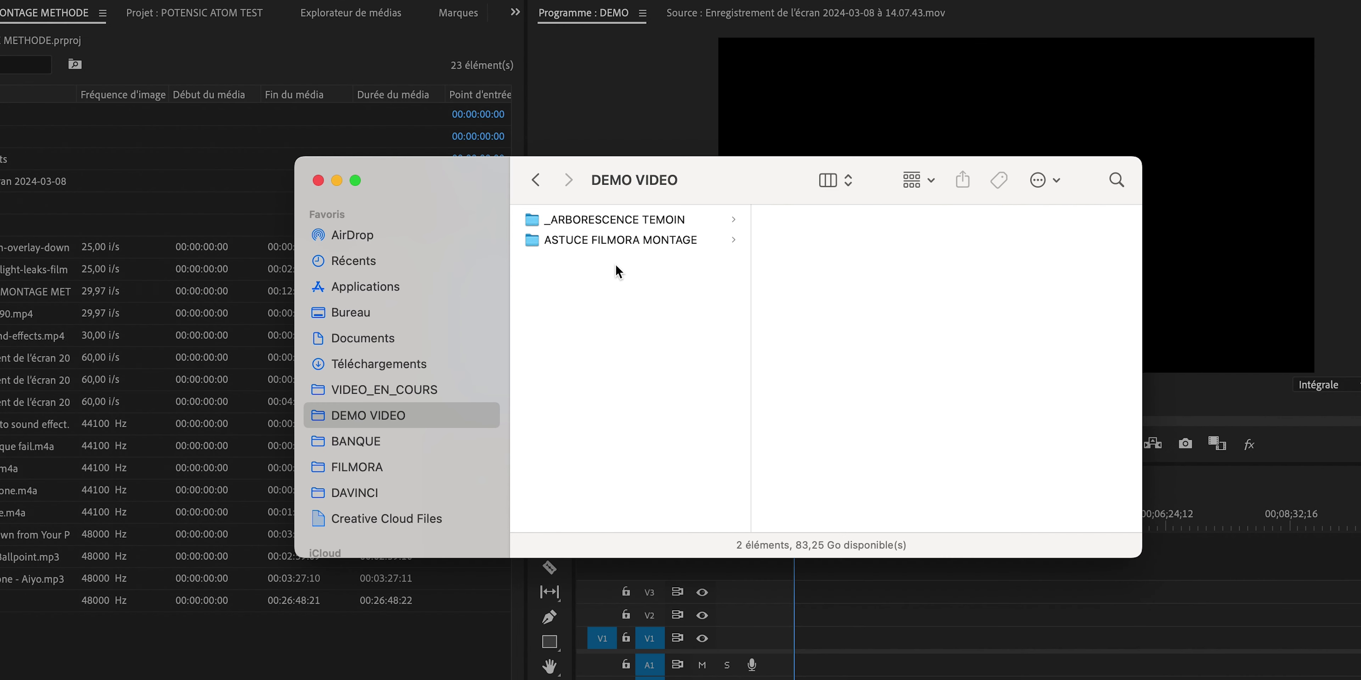
{"action": "left_click", "coordinate": [621, 243]}
{"action": "left_click", "coordinate": [792, 259]}
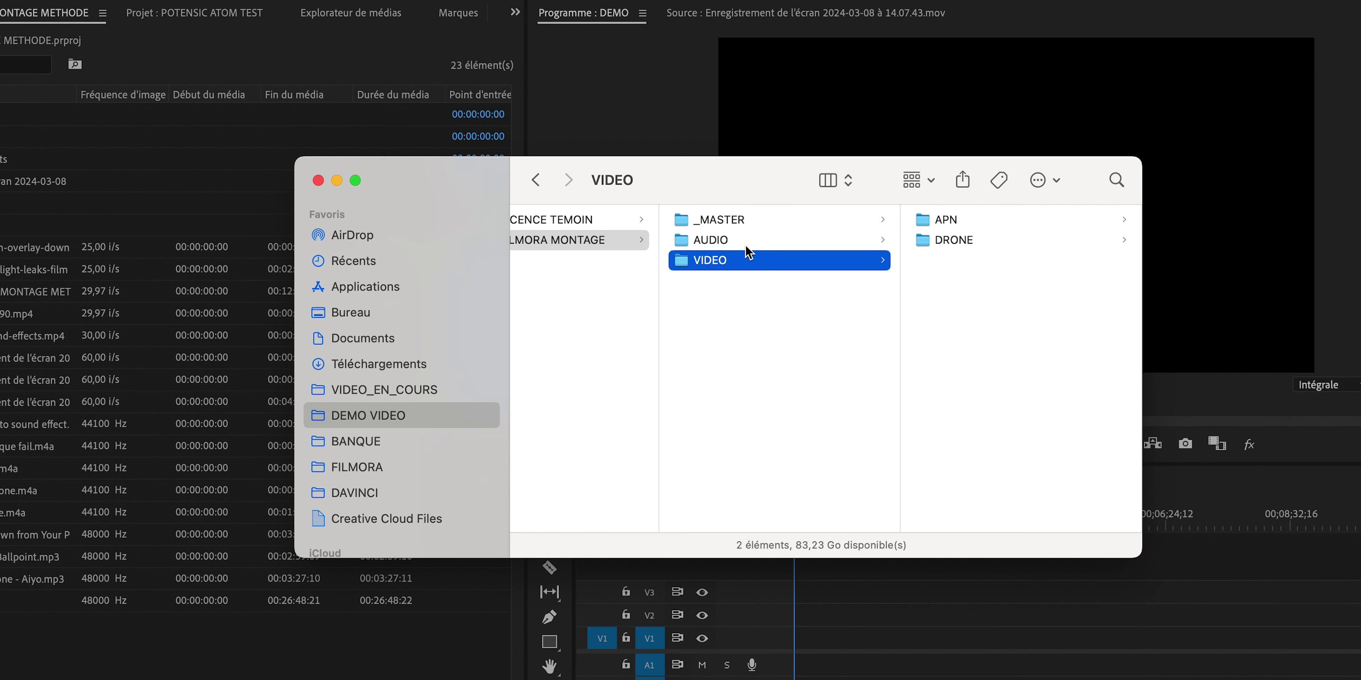
{"action": "left_click", "coordinate": [775, 238]}
{"action": "left_click", "coordinate": [744, 218]}
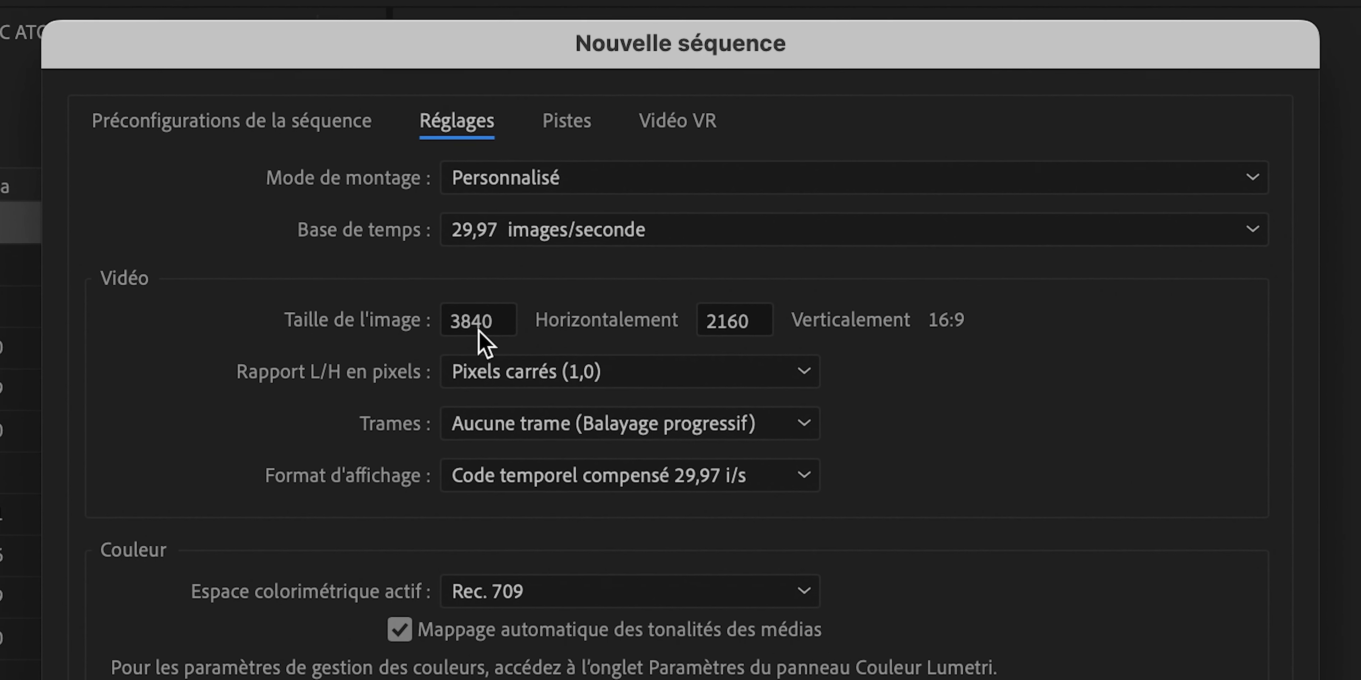
Step: Set the new sequence's vertical frame size to 1920
{"action": "left_click", "coordinate": [728, 335]}
{"action": "type", "text": "19"}
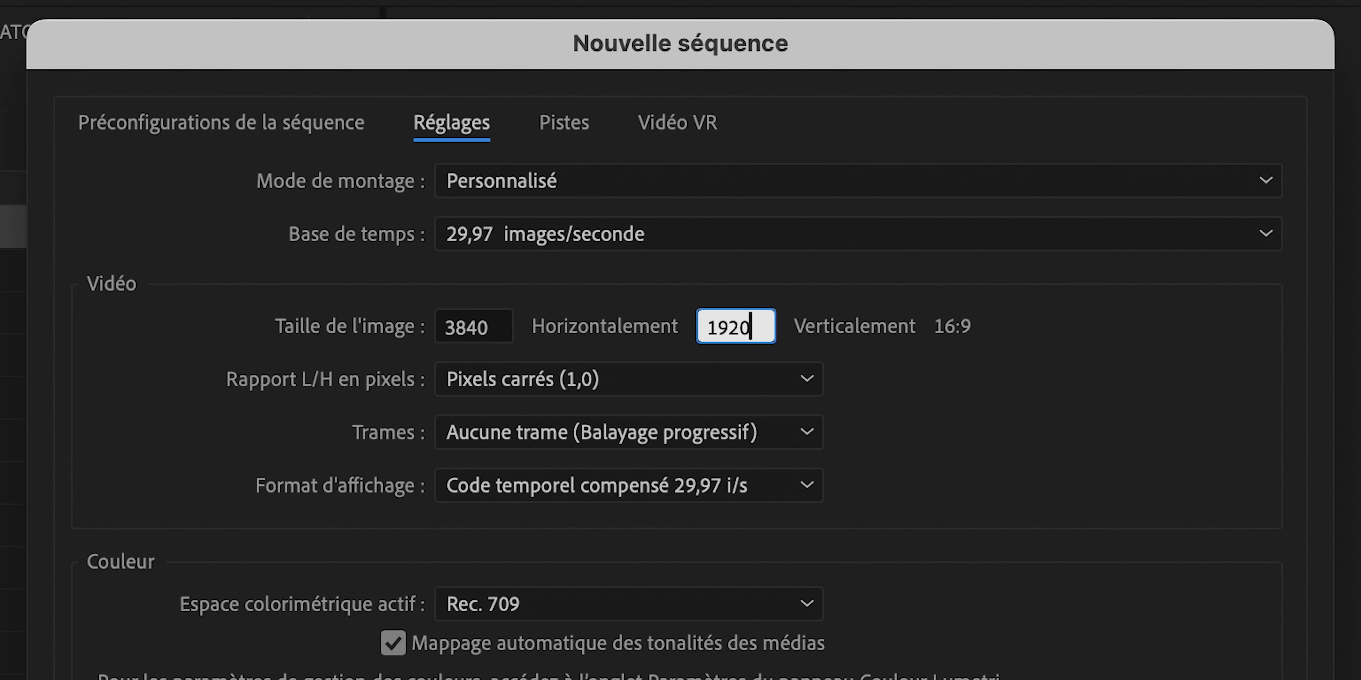
{"action": "key", "text": "Tab"}
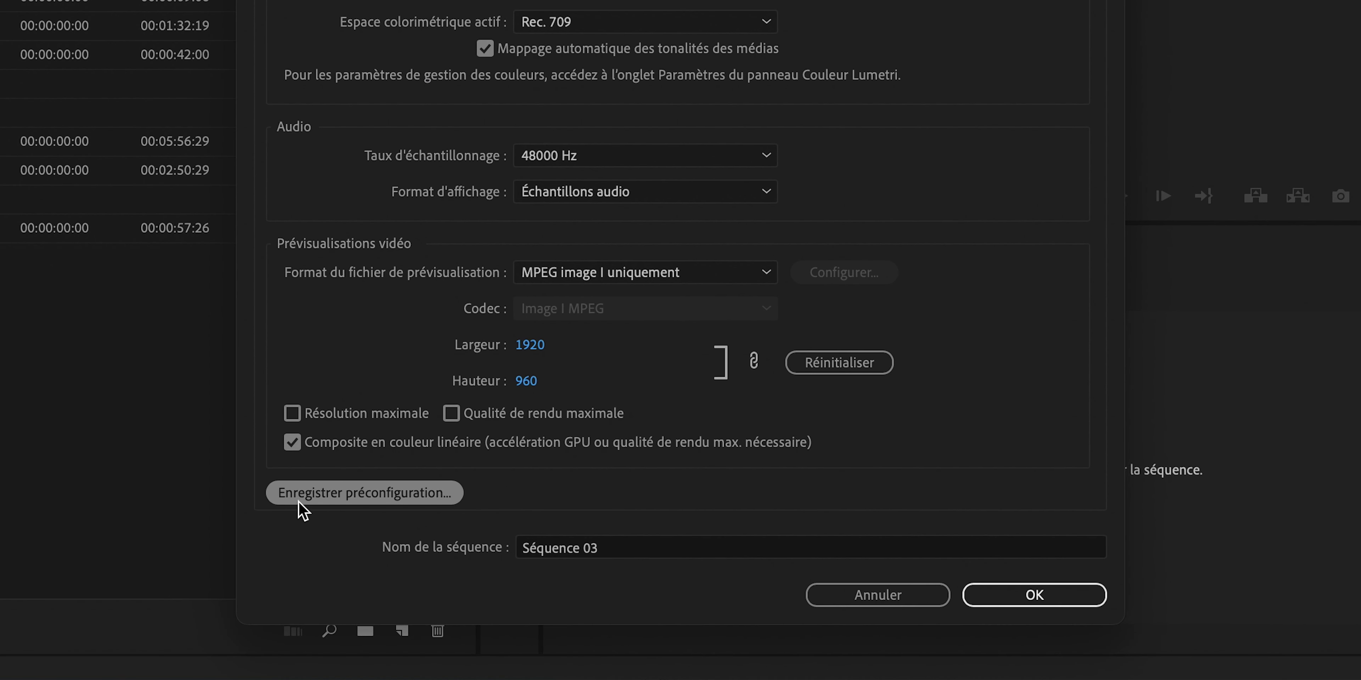
Step: Save the sequence settings as a preset named "SUPER SEQUENCE !!!"
{"action": "left_click", "coordinate": [410, 494]}
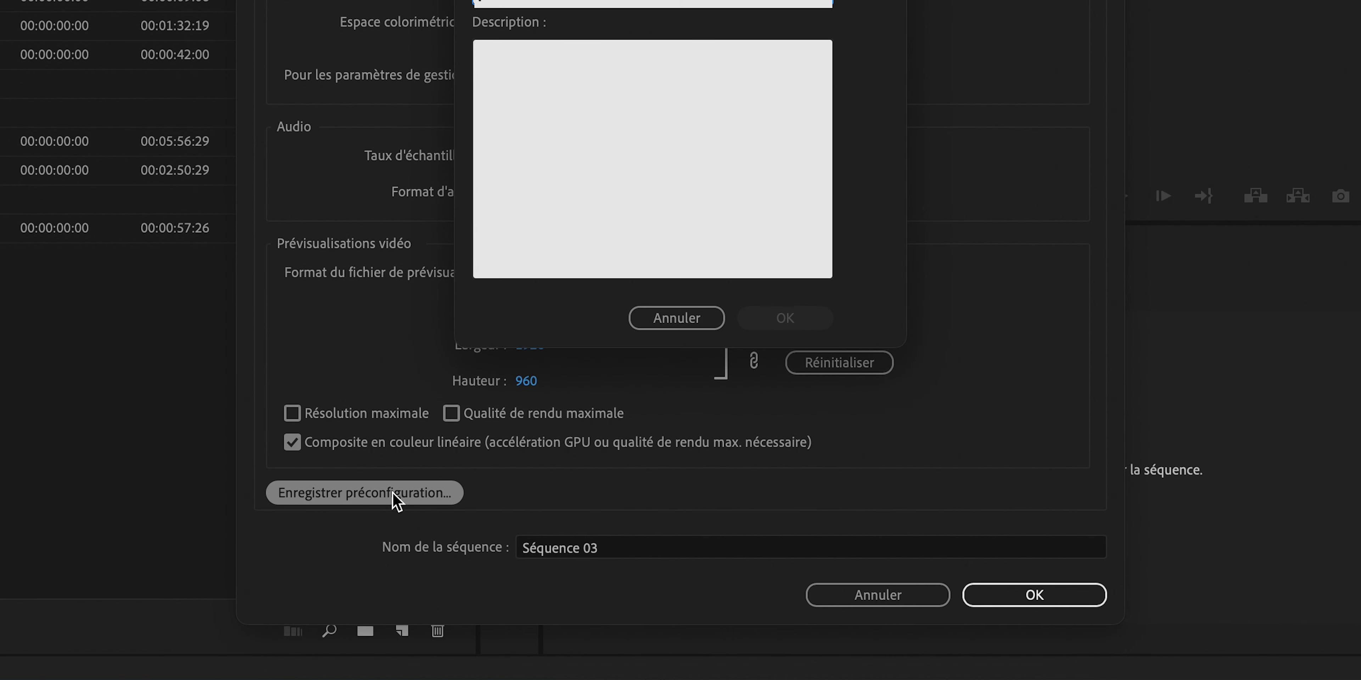
{"action": "type", "text": "SUPER SEQUENCE !!!"}
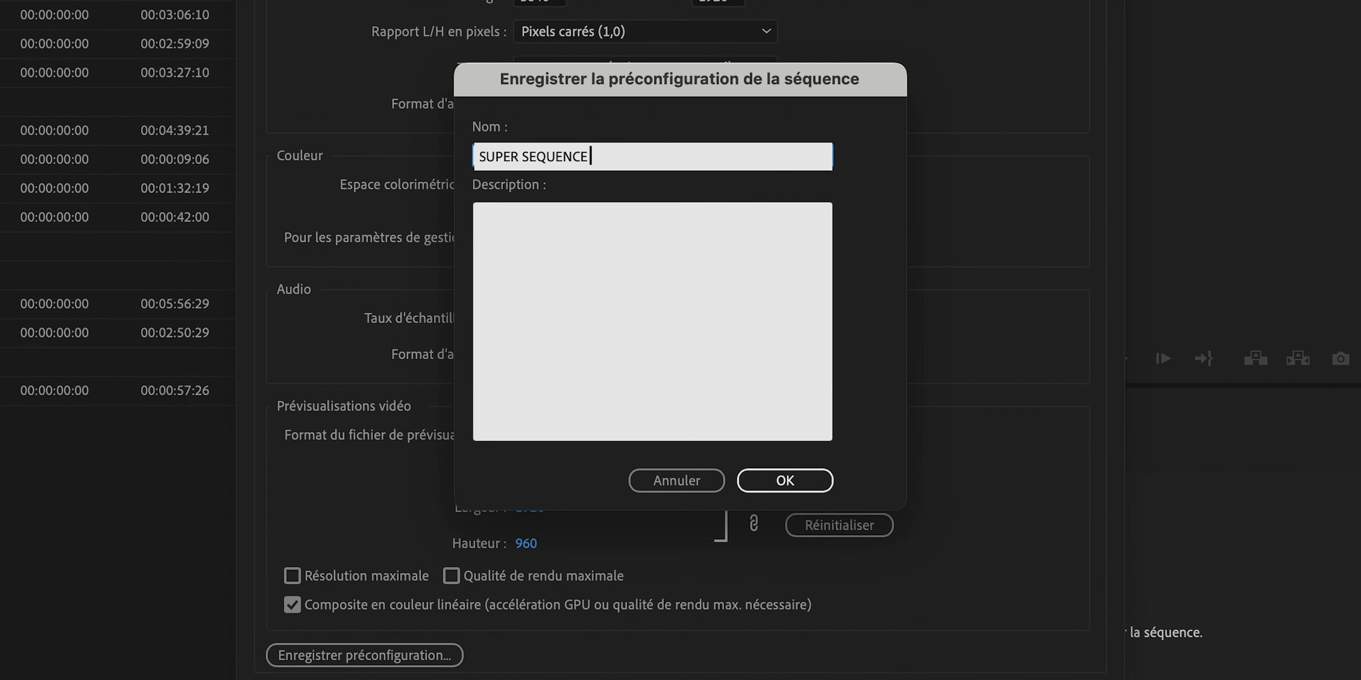
{"action": "left_click", "coordinate": [785, 481]}
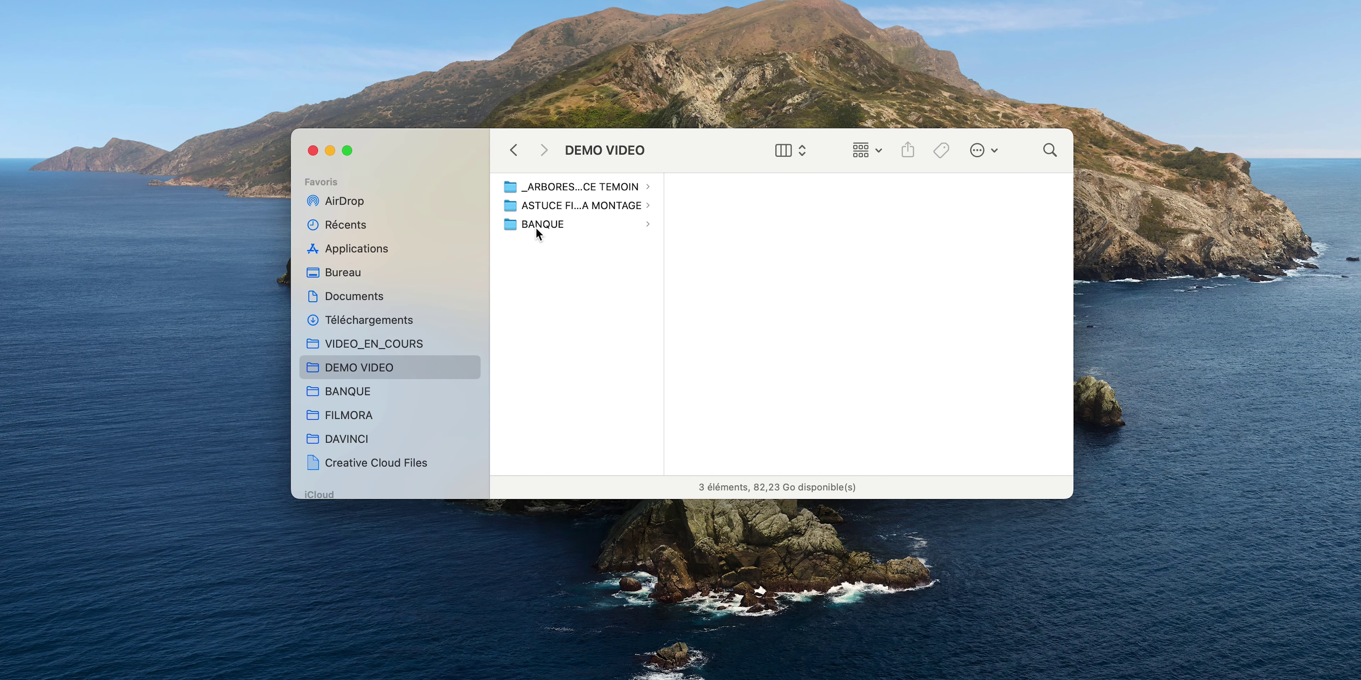
Step: Browse the BANQUE folder in Finder, previewing its video and arrow image files and its LUT and AUDIO subfolders
{"action": "left_click", "coordinate": [547, 226]}
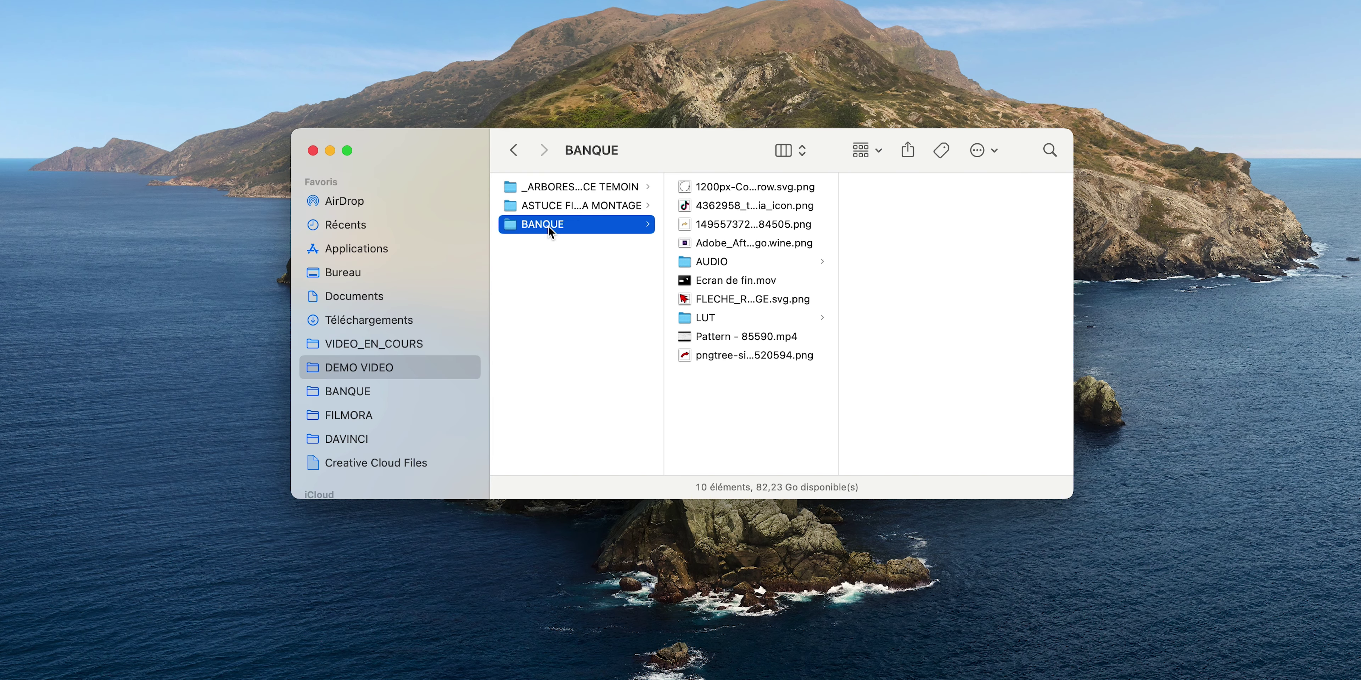
{"action": "left_click", "coordinate": [719, 339]}
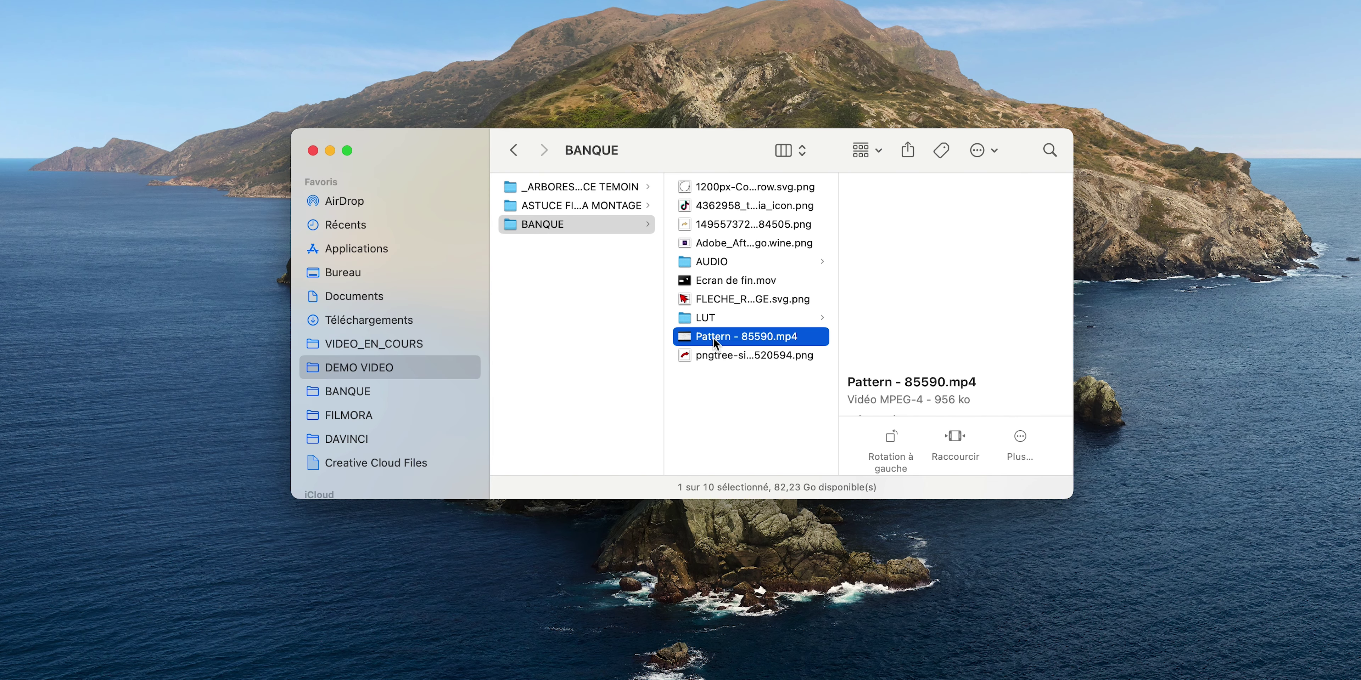
{"action": "left_click", "coordinate": [722, 282]}
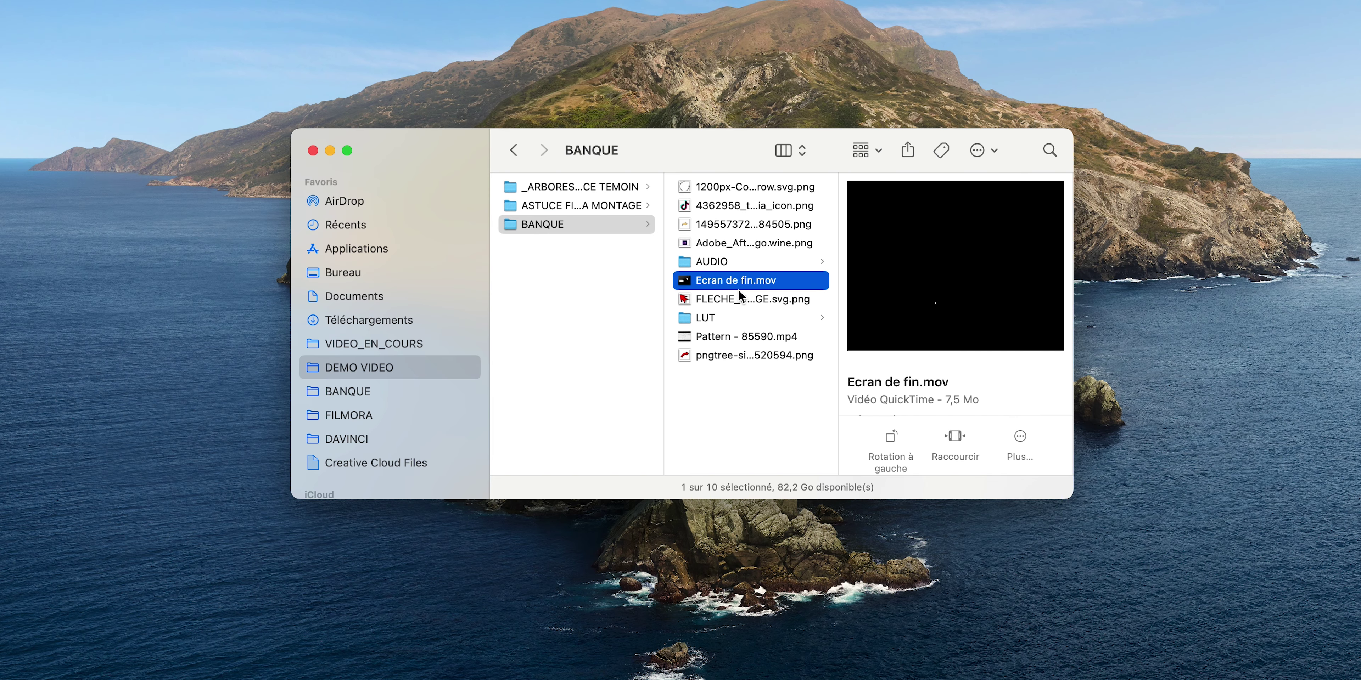
{"action": "left_click", "coordinate": [737, 301]}
{"action": "left_click", "coordinate": [724, 357]}
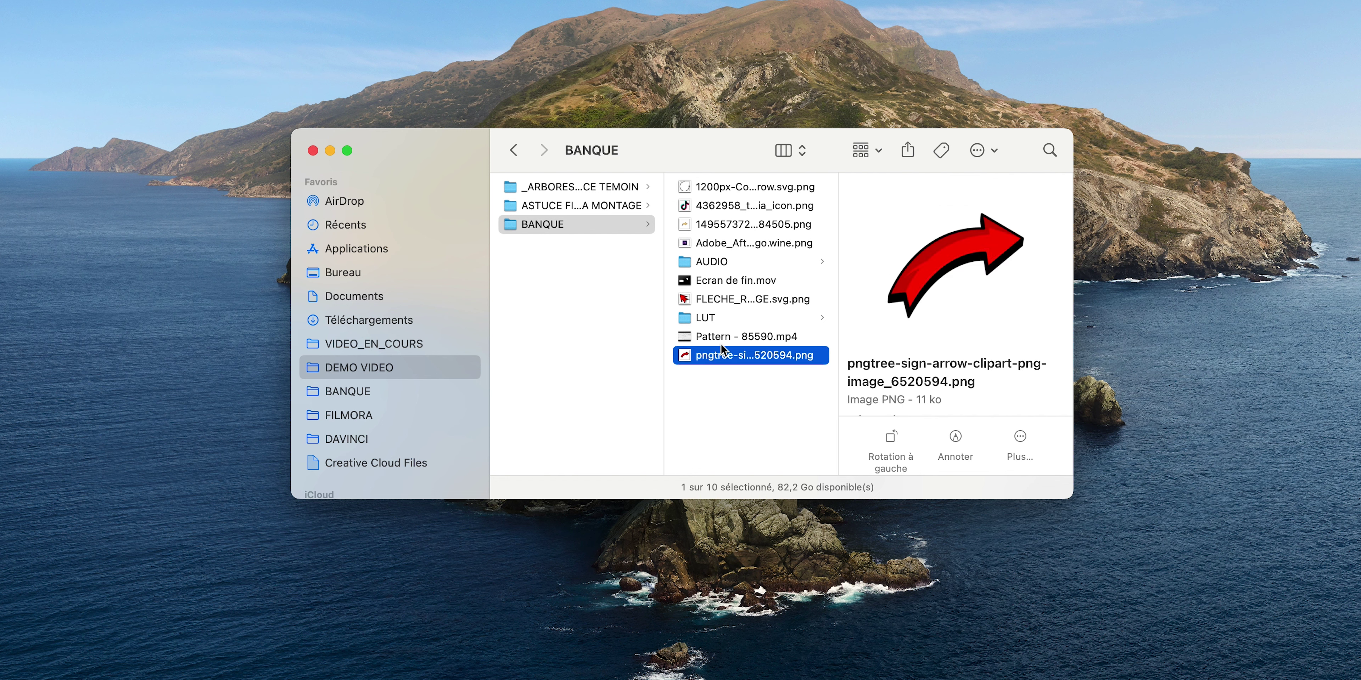
{"action": "left_click", "coordinate": [717, 321]}
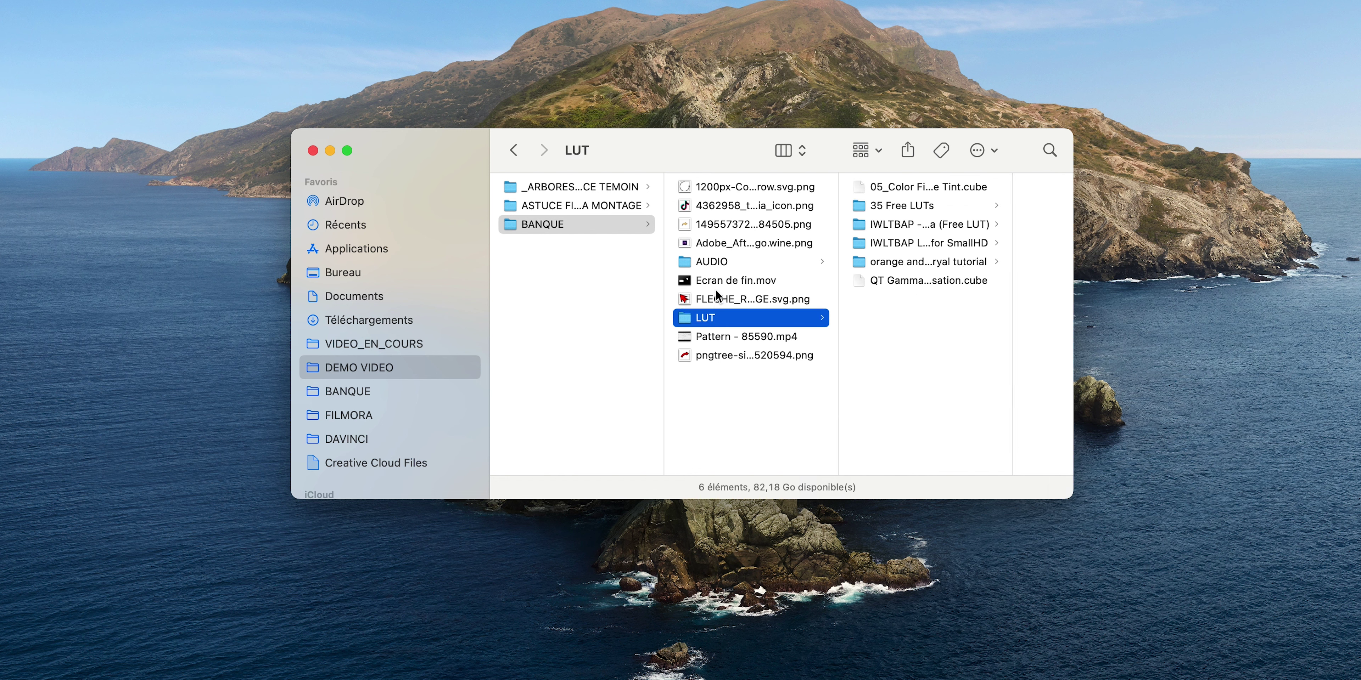
{"action": "left_click", "coordinate": [708, 263]}
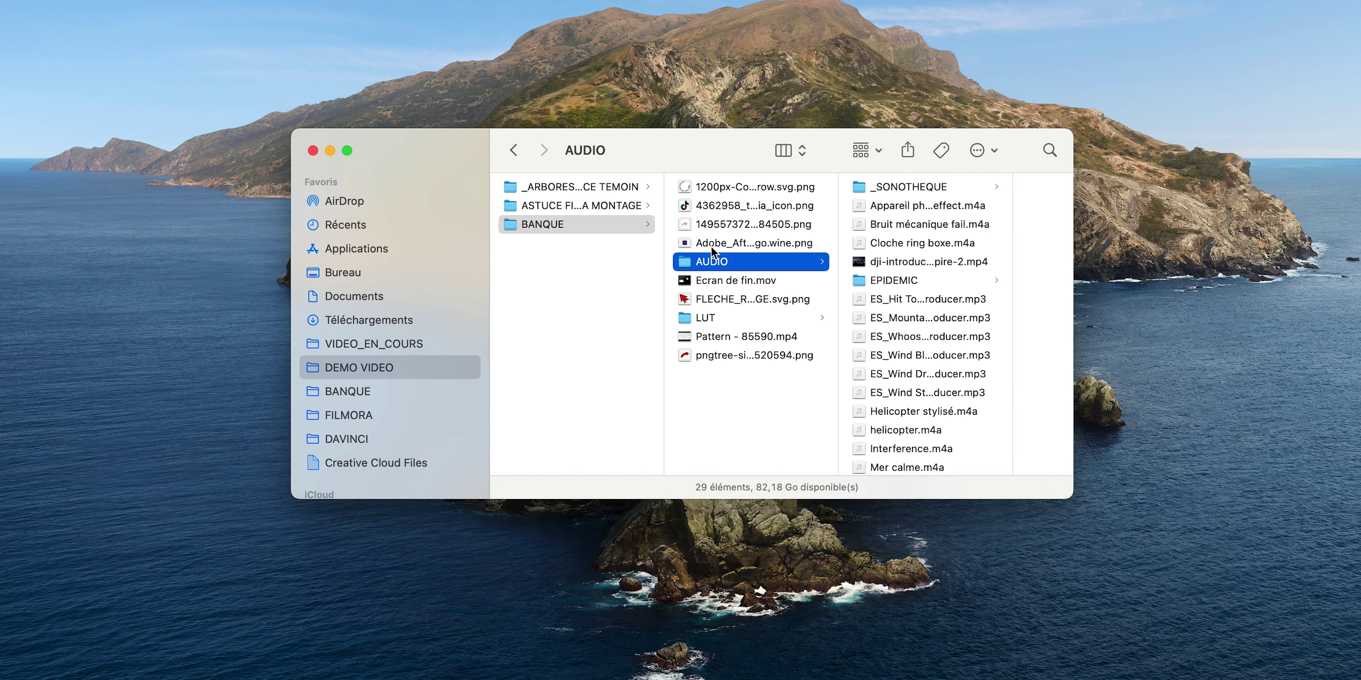
Step: Preview the curved yellow arrow PNG in the BANQUE folder
{"action": "left_click", "coordinate": [716, 227]}
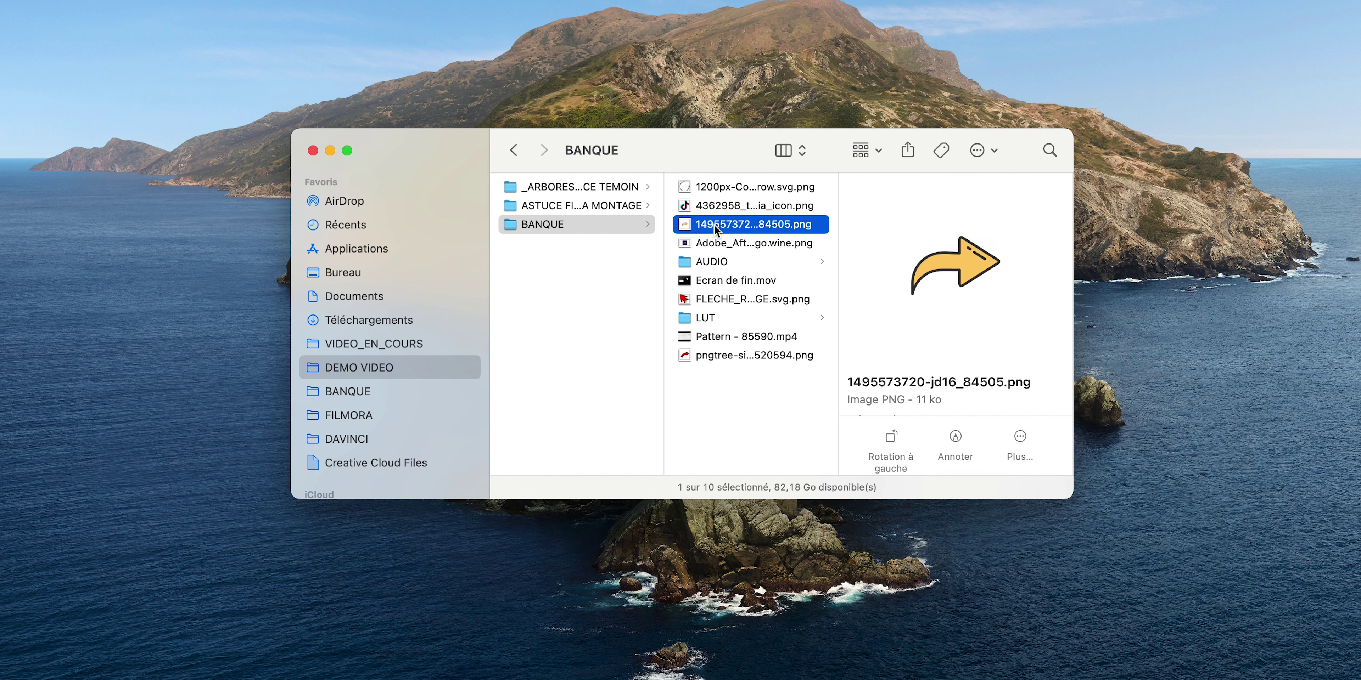
{"action": "left_click", "coordinate": [724, 406]}
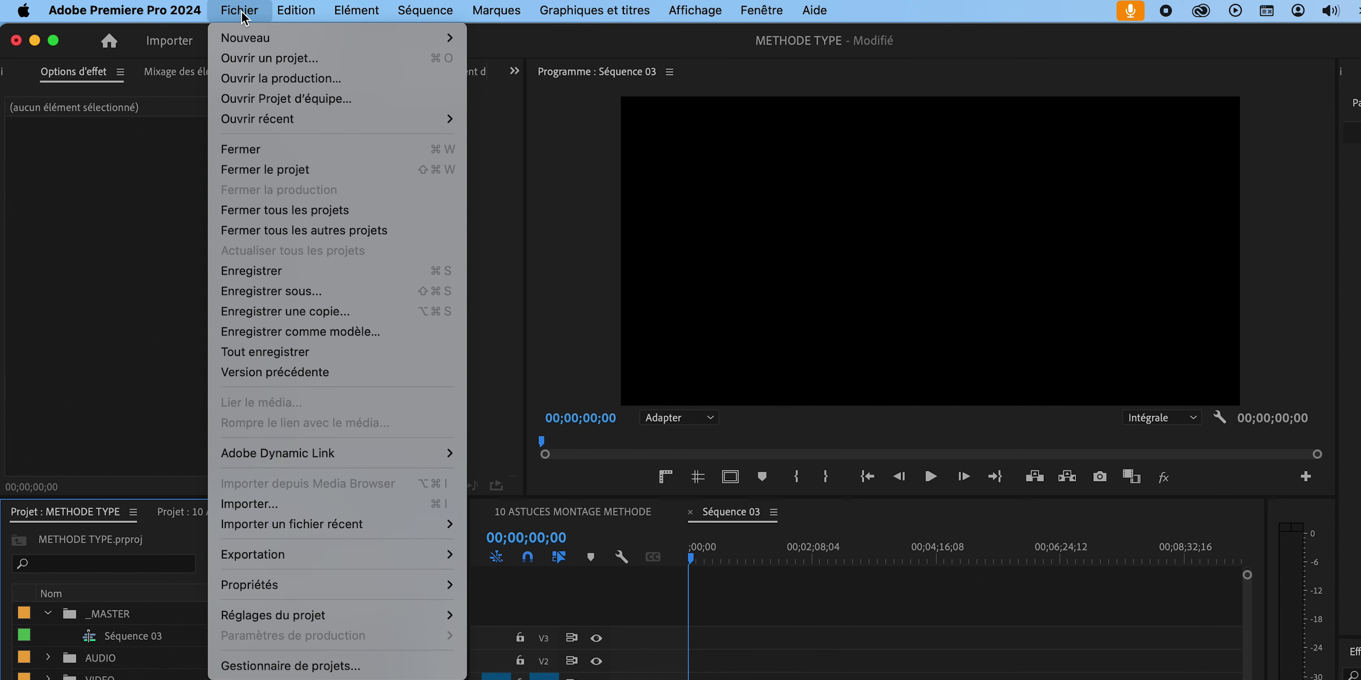
Step: Switch to Premiere Pro and create a new project named "PROJET TEMOIN"
{"action": "mouse_move", "coordinate": [243, 36]}
{"action": "left_click", "coordinate": [708, 36]}
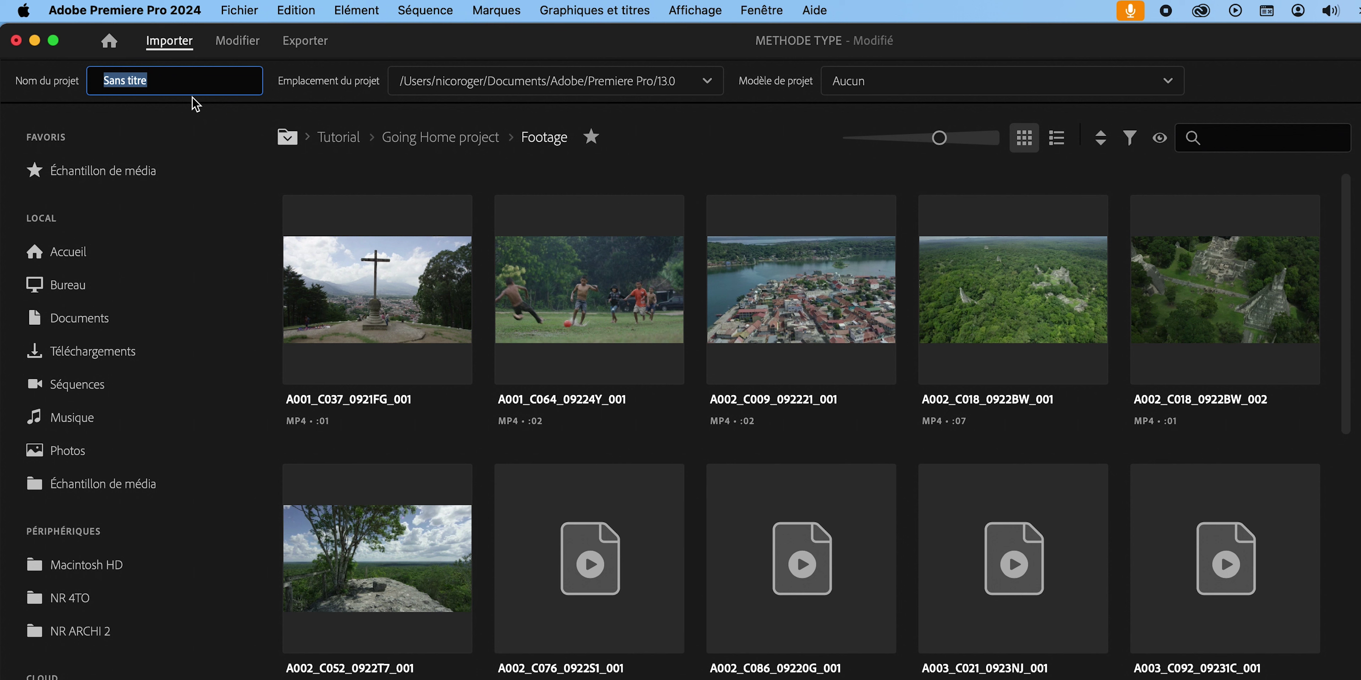
{"action": "key", "text": "Caps_Lock"}
{"action": "type", "text": "PROJET TEMOIN"}
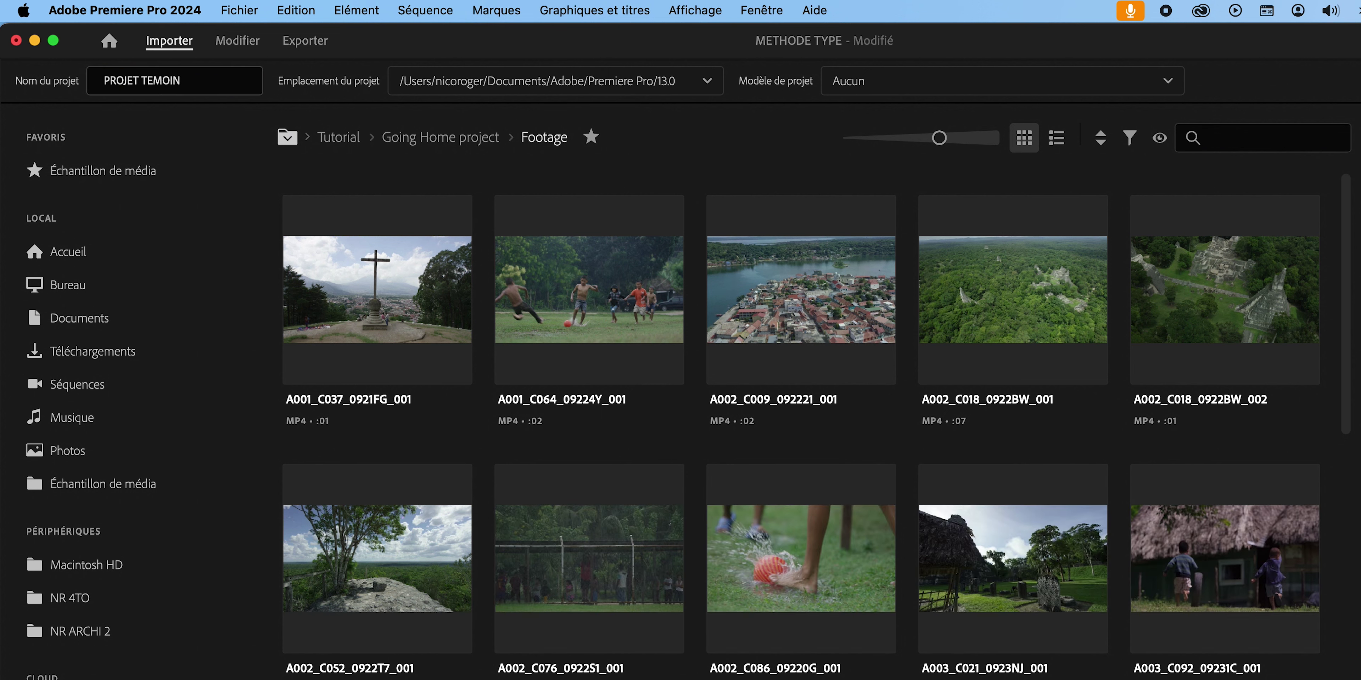
{"action": "key", "text": "Return"}
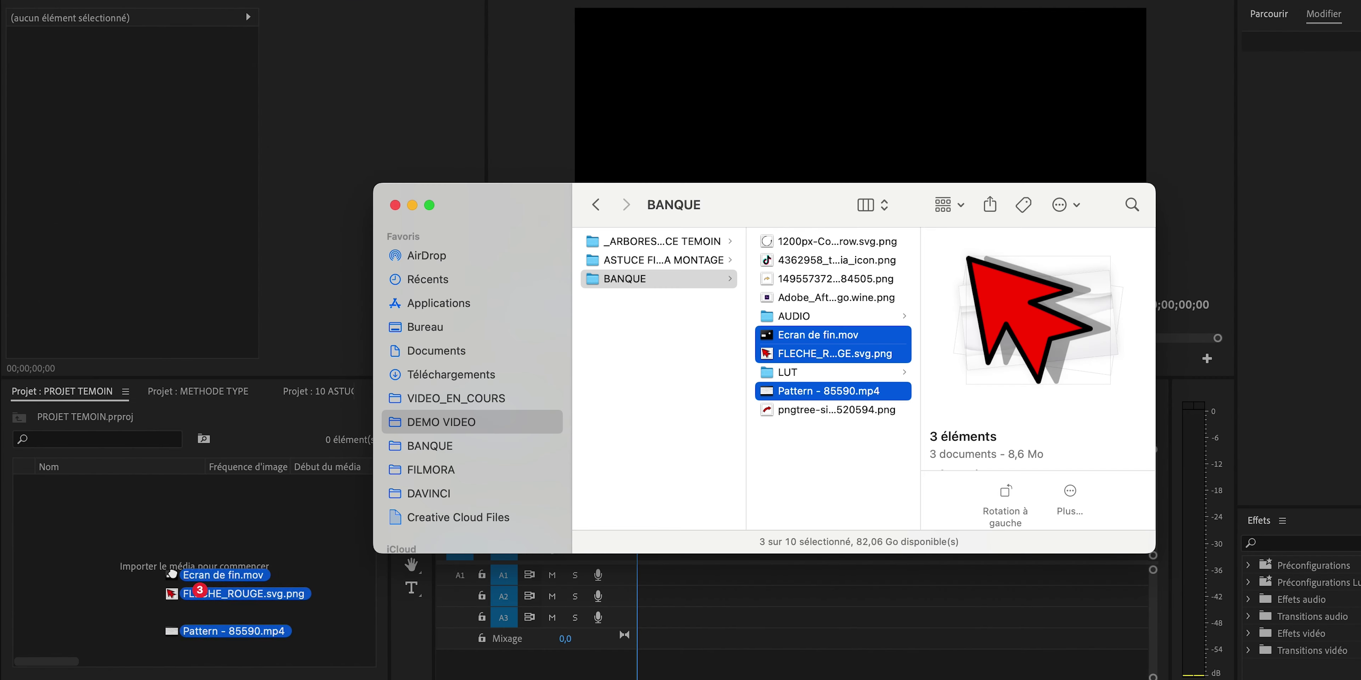
Step: Import Ecran de fin.mov, FLECHE_ROUGE.svg.png and Pattern - 85590.mp4 from the BANQUE folder into the PROJET TEMOIN project
{"action": "left_click_drag", "start_coordinate": [182, 575], "coordinate": [158, 565]}
{"action": "left_click", "coordinate": [127, 565]}
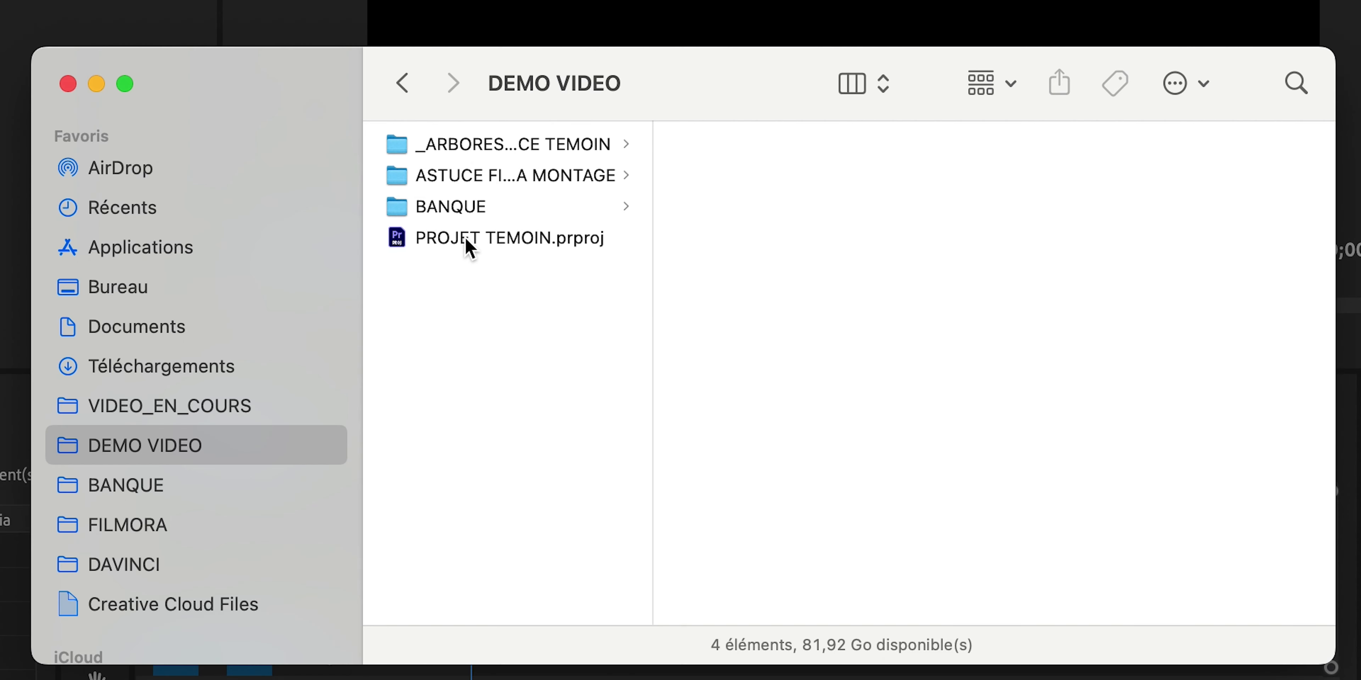
Step: Duplicate PROJET TEMOIN.prproj in Finder's DEMO VIDEO folder, rename the copy "ASTUCE MONTAGE" and open it
{"action": "left_click", "coordinate": [470, 239]}
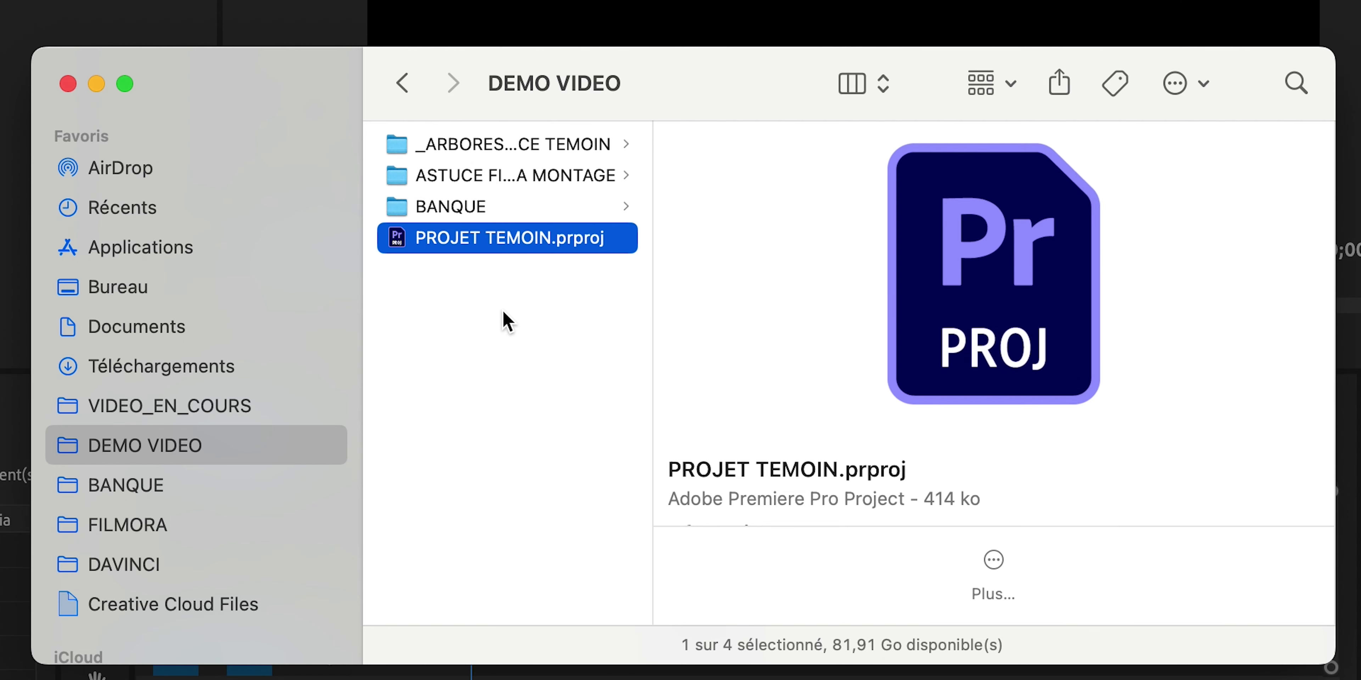
{"action": "key", "text": "super+d"}
{"action": "left_click", "coordinate": [486, 239]}
{"action": "type", "text": "ASTUCE MONTAGE"}
{"action": "key", "text": "Return"}
{"action": "double_click", "coordinate": [397, 210]}
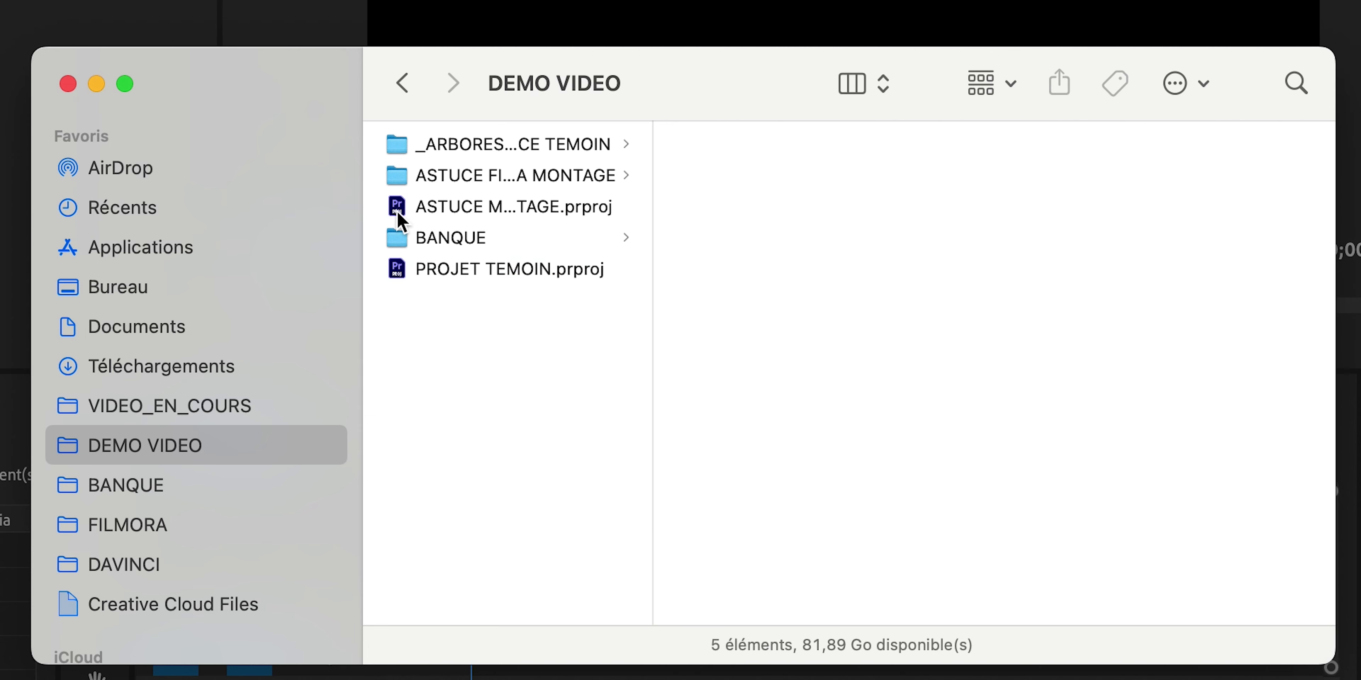